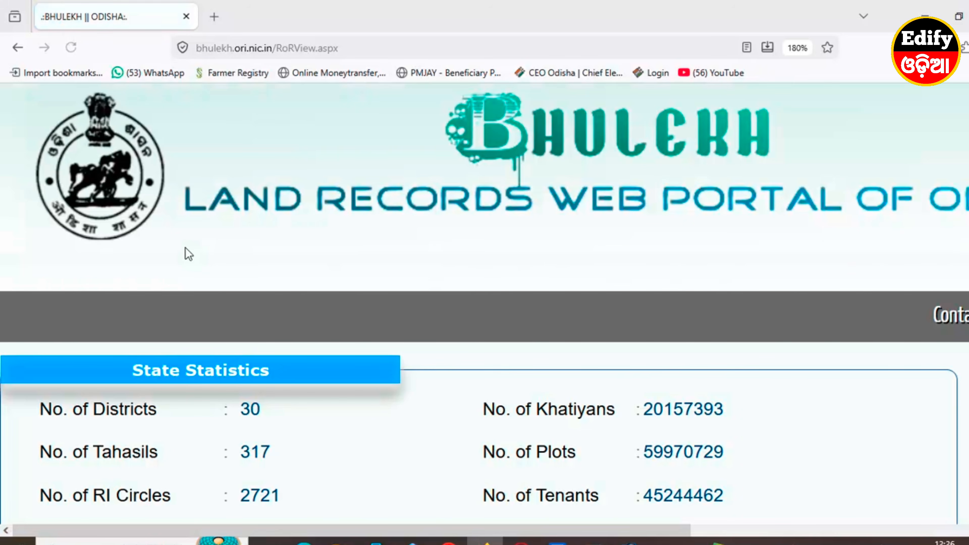
# In the RoR location form, select ଭଦ୍ରକ as the District.
pyautogui.scroll(-7, 183, 256)
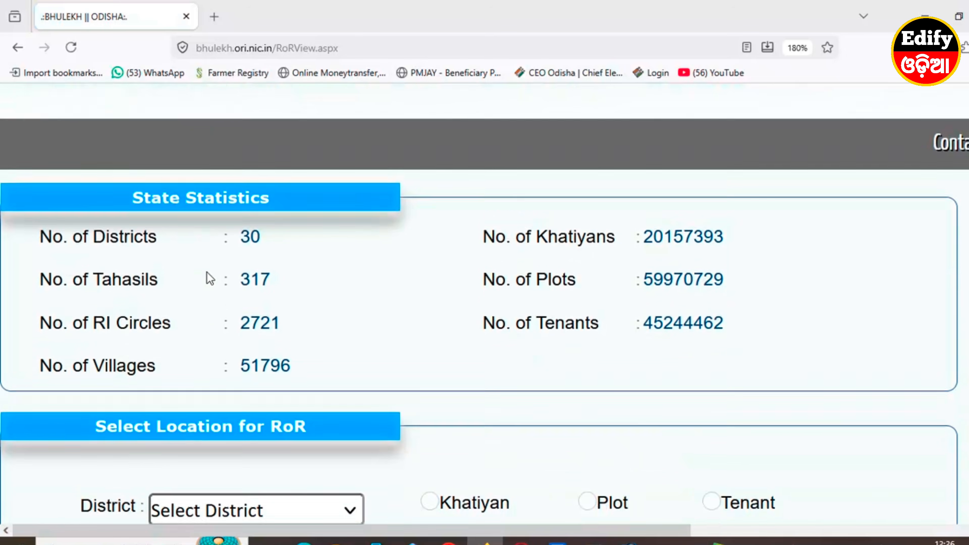
pyautogui.scroll(-3, 209, 278)
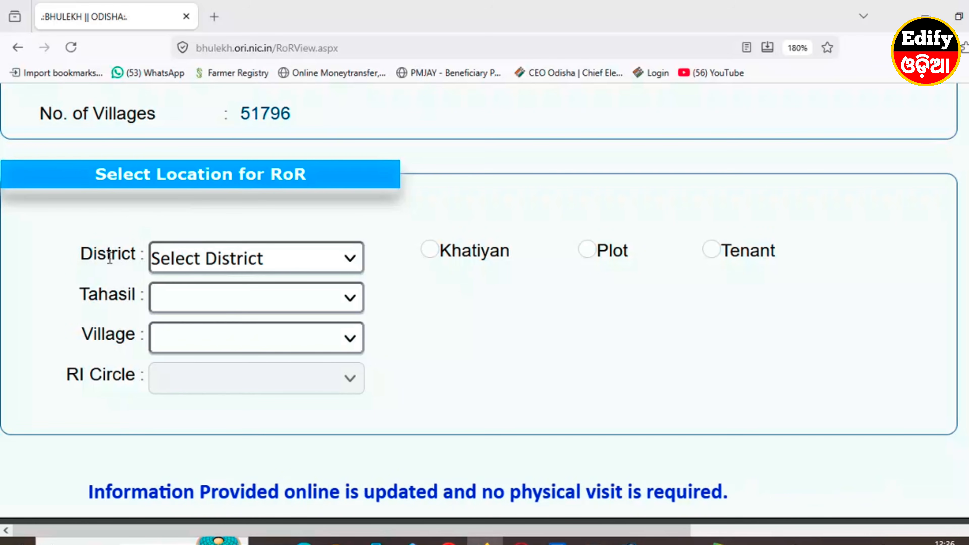
pyautogui.click(202, 262)
pyautogui.scroll(-4, 206, 420)
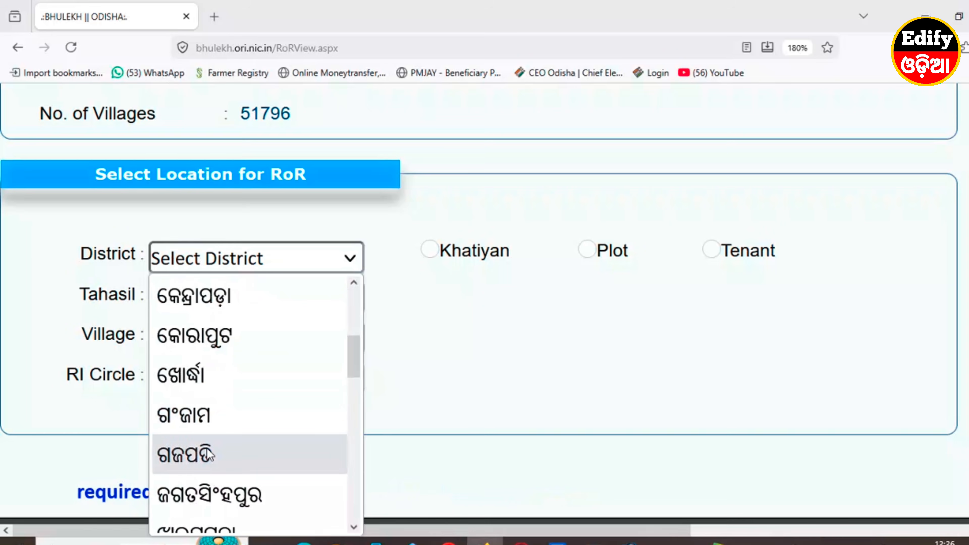
pyautogui.scroll(-4, 206, 464)
pyautogui.scroll(-1, 207, 458)
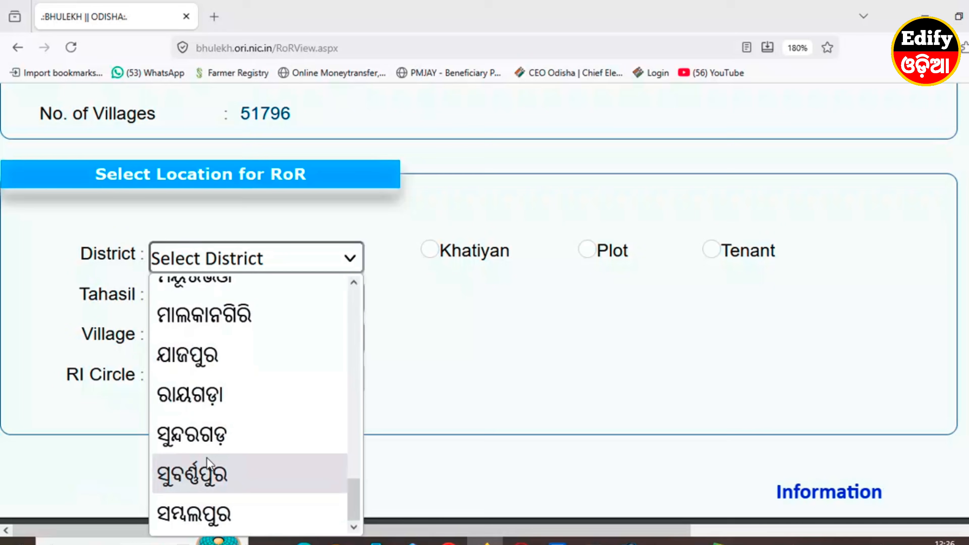
pyautogui.scroll(3, 214, 462)
pyautogui.scroll(6, 213, 458)
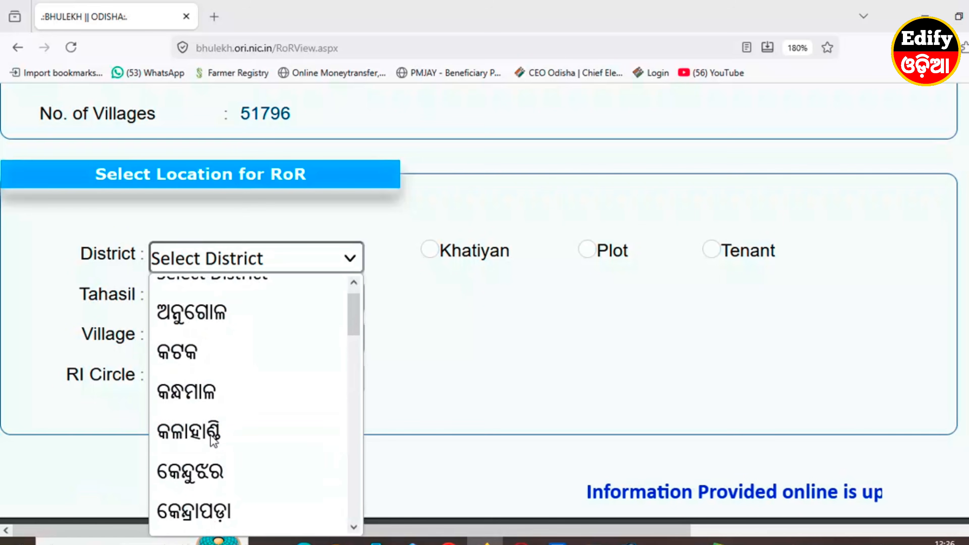
pyautogui.click(200, 416)
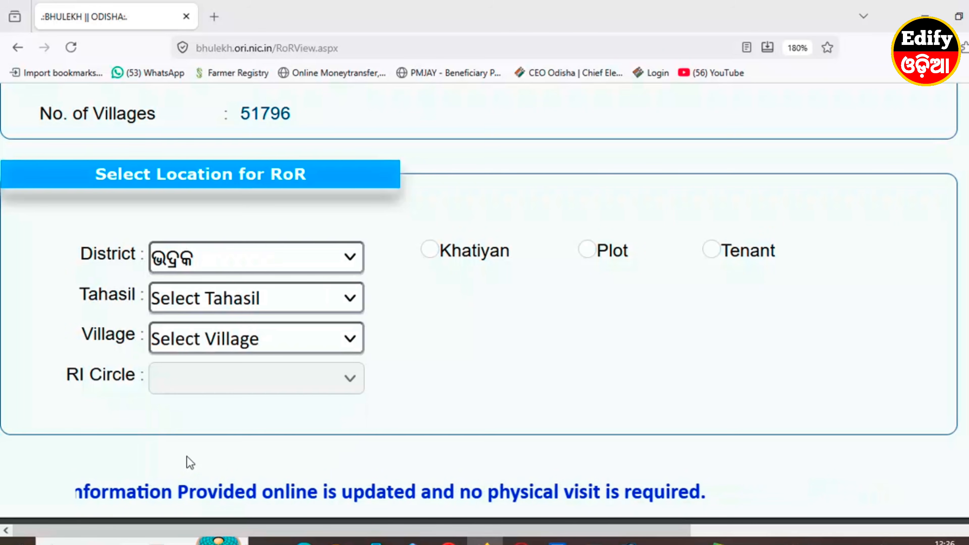
# Choose ତିହିଡି as the Tahasil and ଦୋଲସାହି as the Village.
pyautogui.click(191, 302)
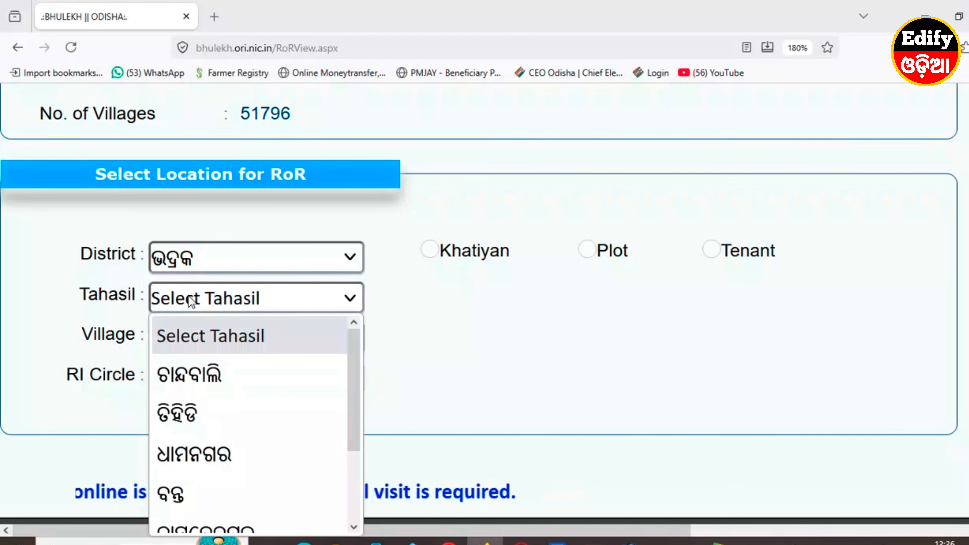
pyautogui.scroll(-2, 204, 470)
pyautogui.scroll(2, 187, 425)
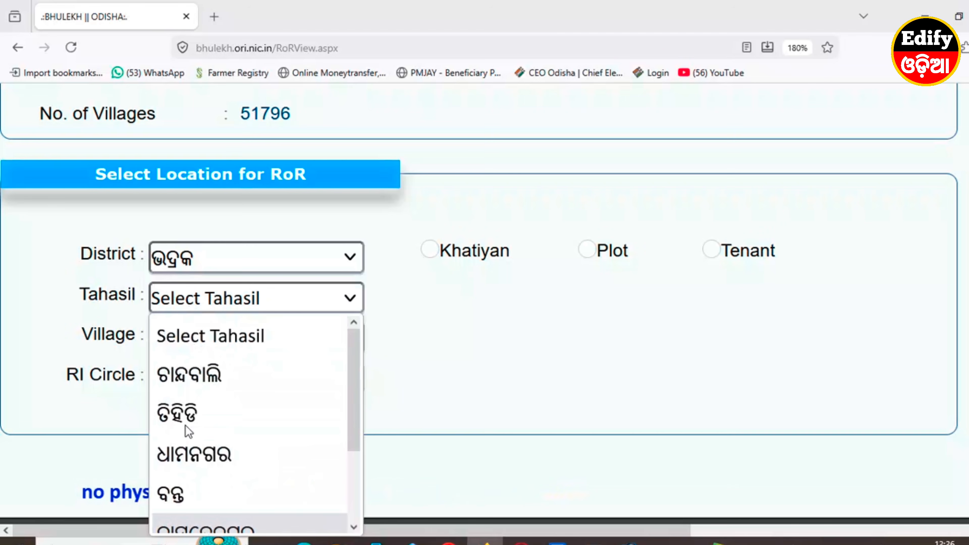
pyautogui.click(189, 414)
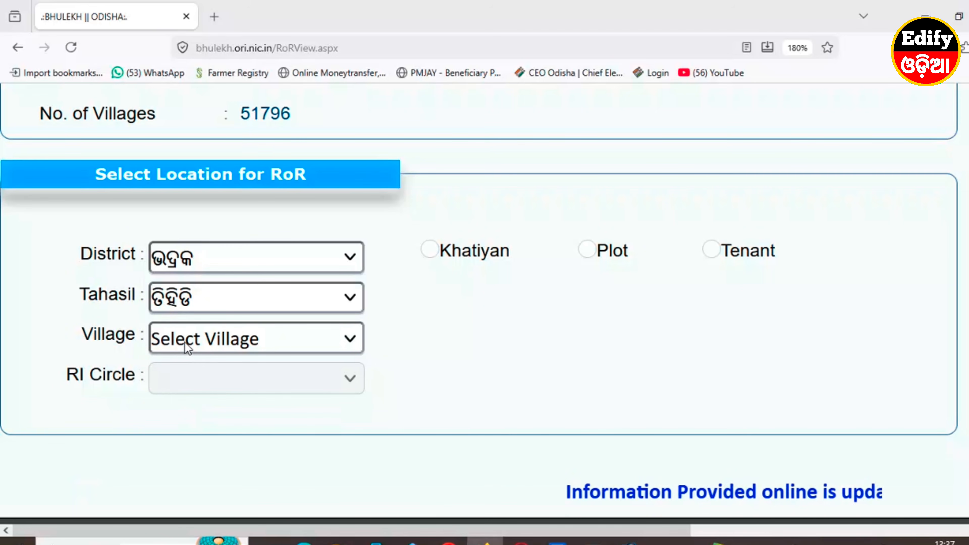
pyautogui.click(170, 342)
pyautogui.scroll(-3, 198, 251)
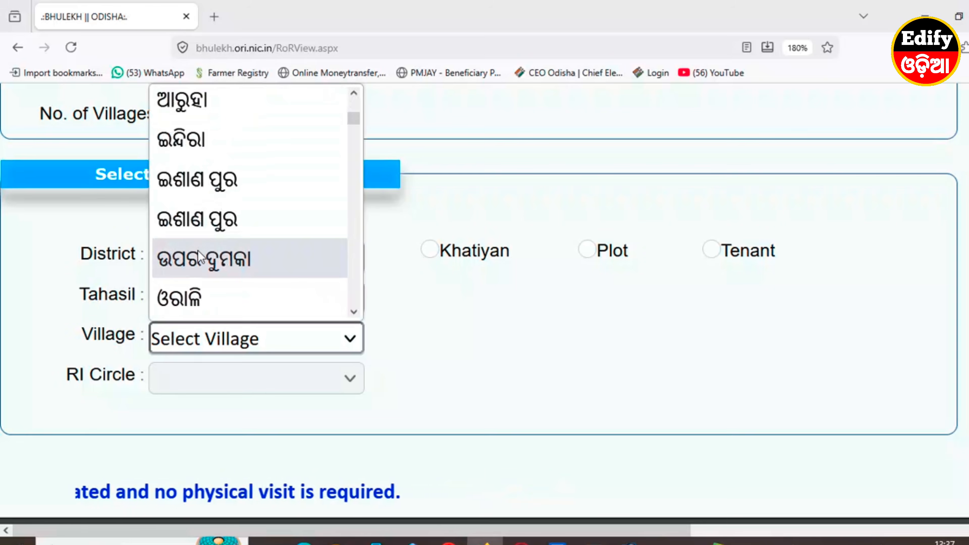
pyautogui.scroll(-8, 199, 252)
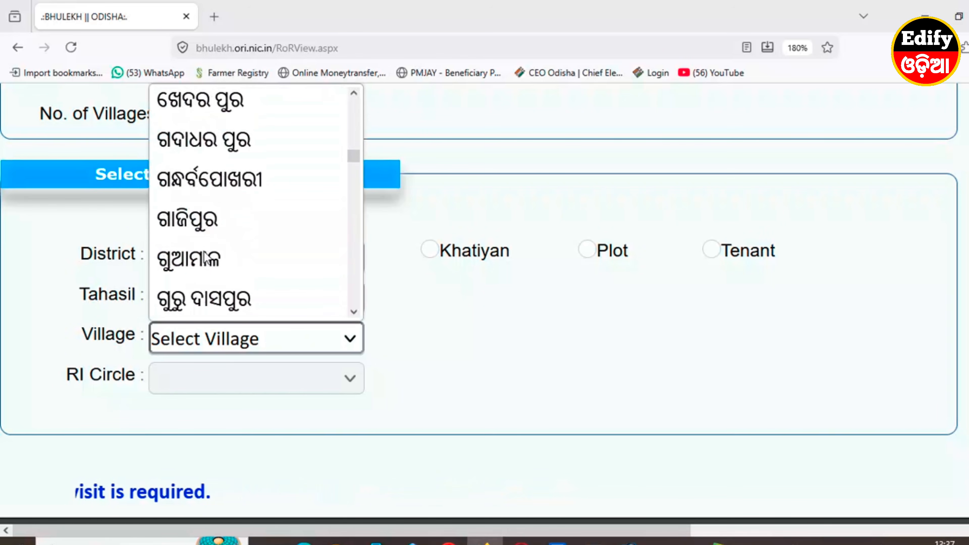
pyautogui.scroll(-10, 205, 254)
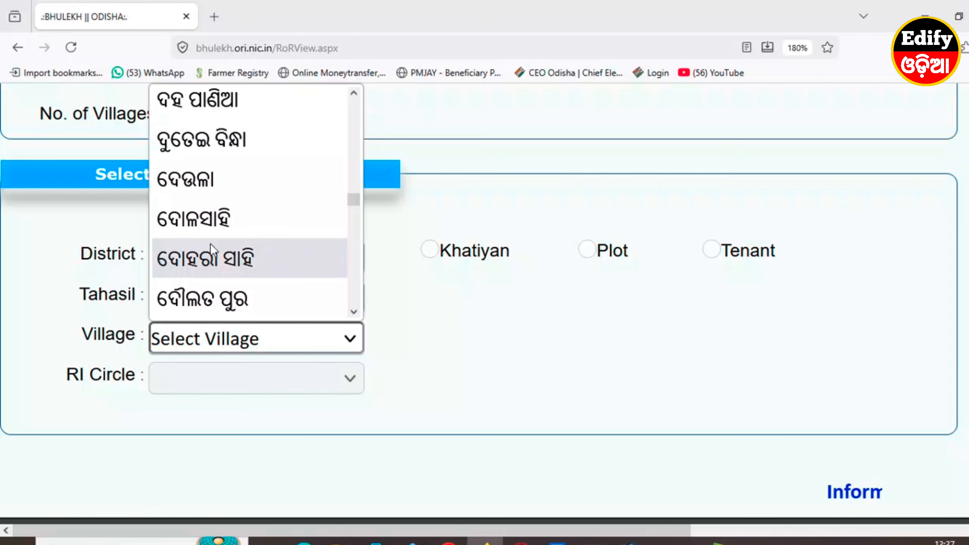
pyautogui.click(219, 231)
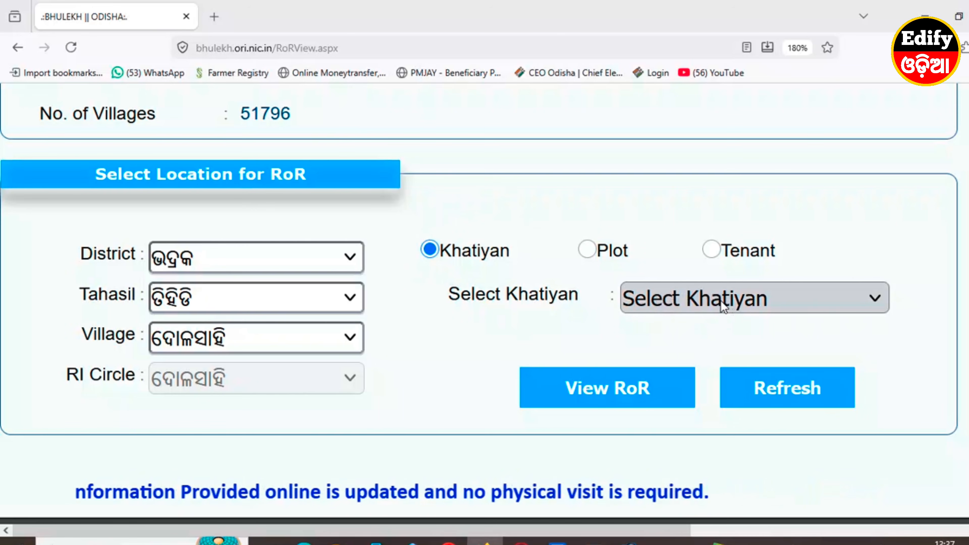
# Browse the khatiyan list, then switch to Plot No search and browse plots without choosing.
pyautogui.click(709, 305)
pyautogui.scroll(-3, 694, 458)
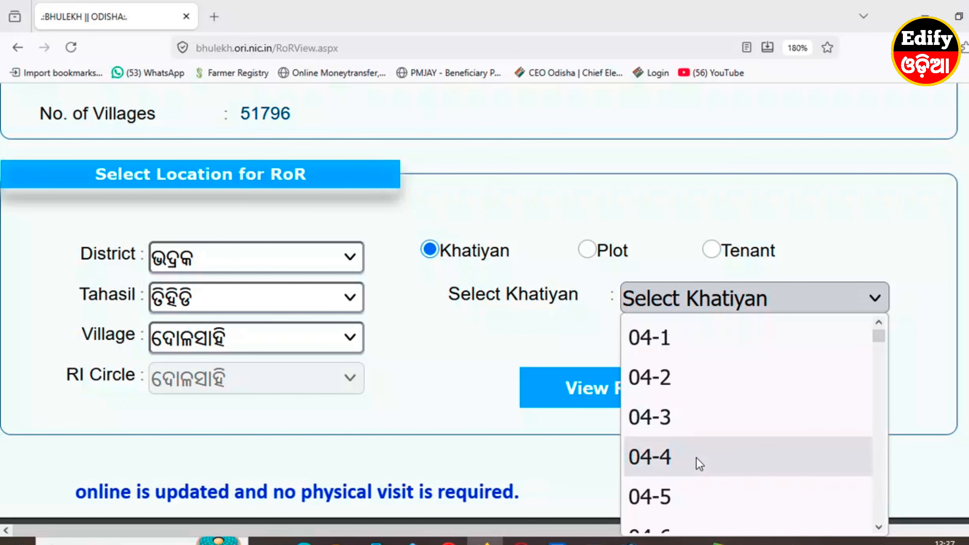
pyautogui.click(500, 344)
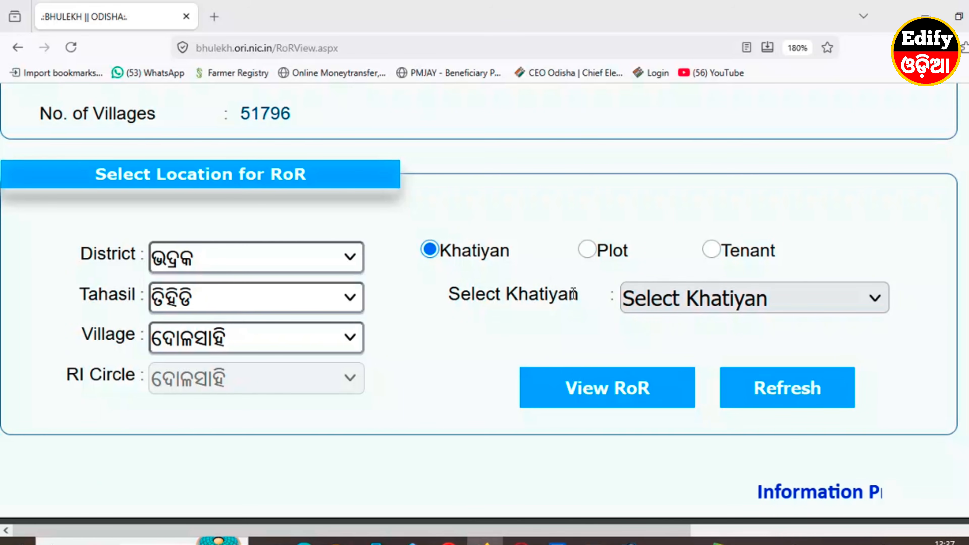
pyautogui.click(588, 250)
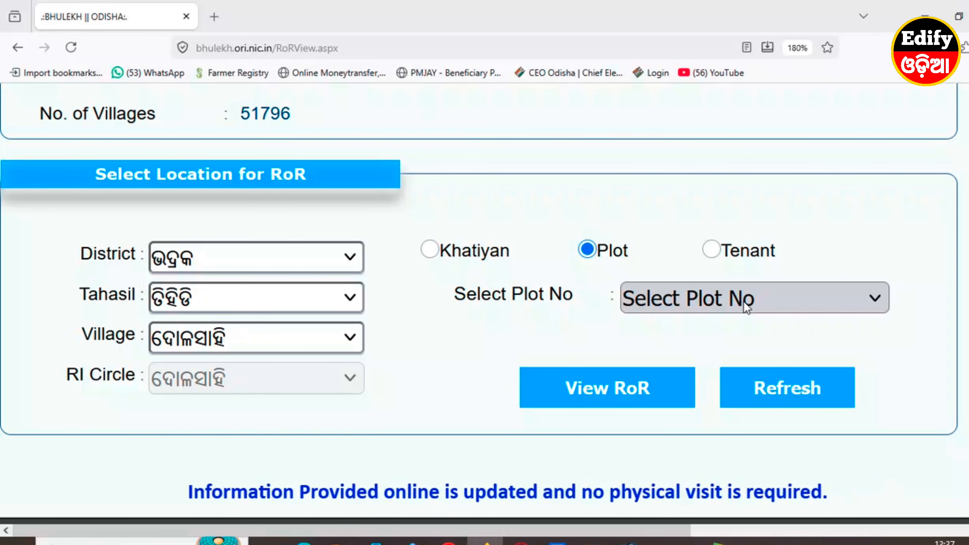
pyautogui.click(731, 307)
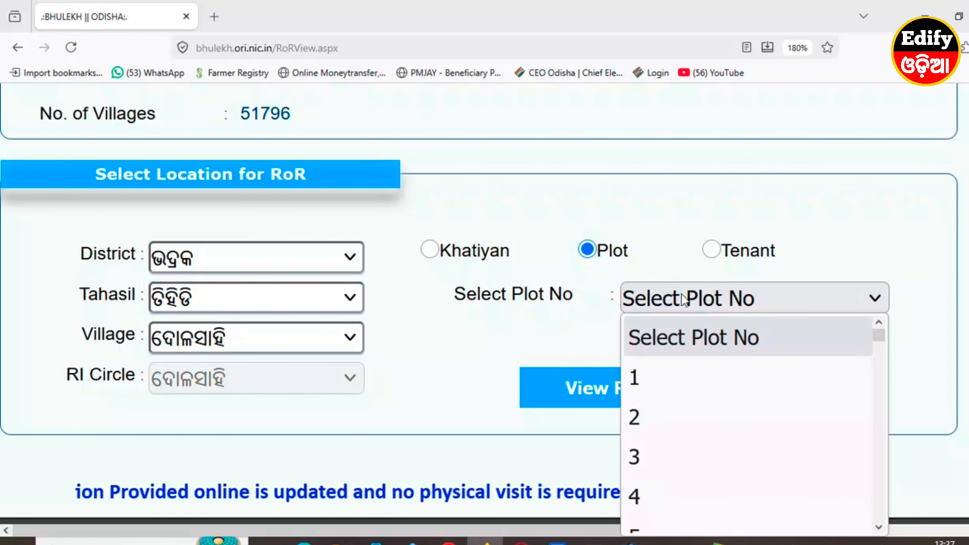
pyautogui.scroll(-3, 689, 362)
pyautogui.scroll(-3, 692, 424)
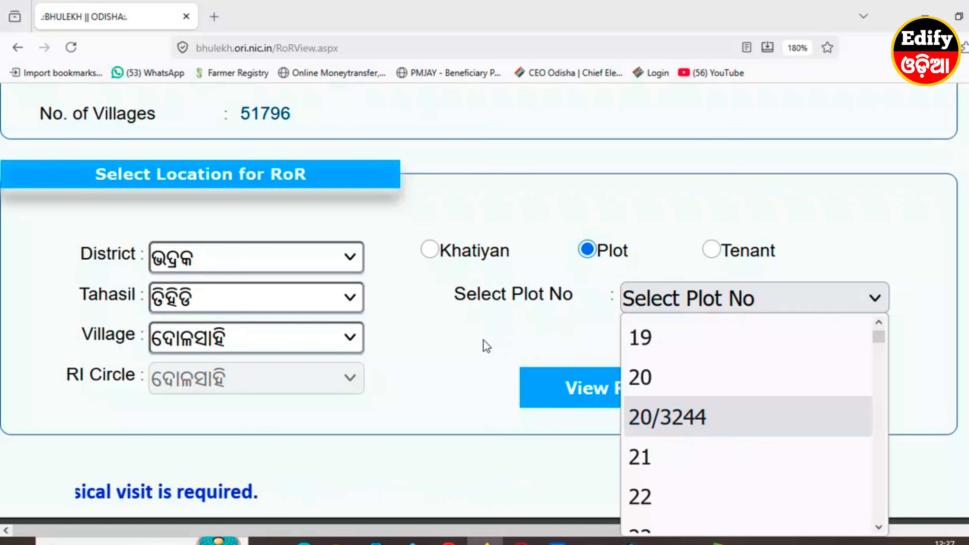
pyautogui.click(610, 338)
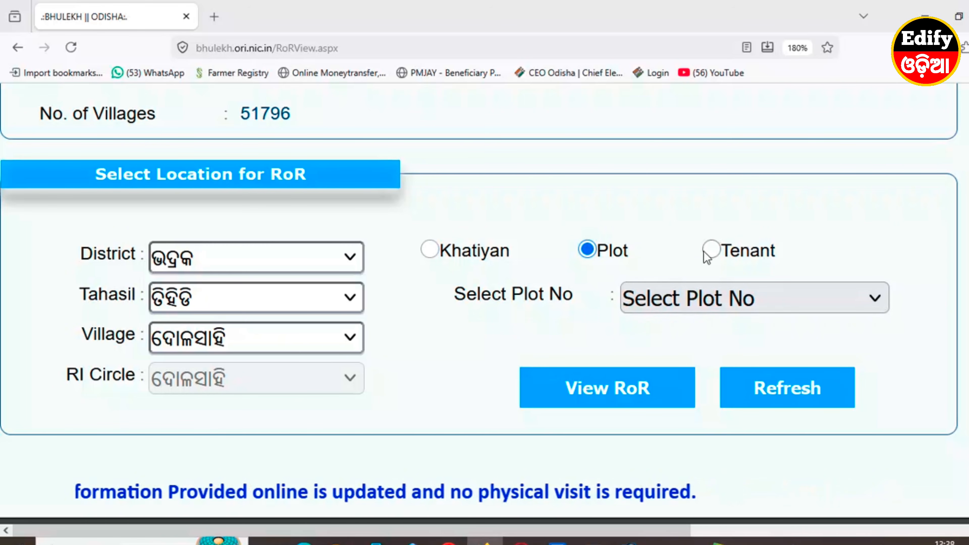
# Switch the search to Tenant and browse the tenant names without selecting one.
pyautogui.click(712, 252)
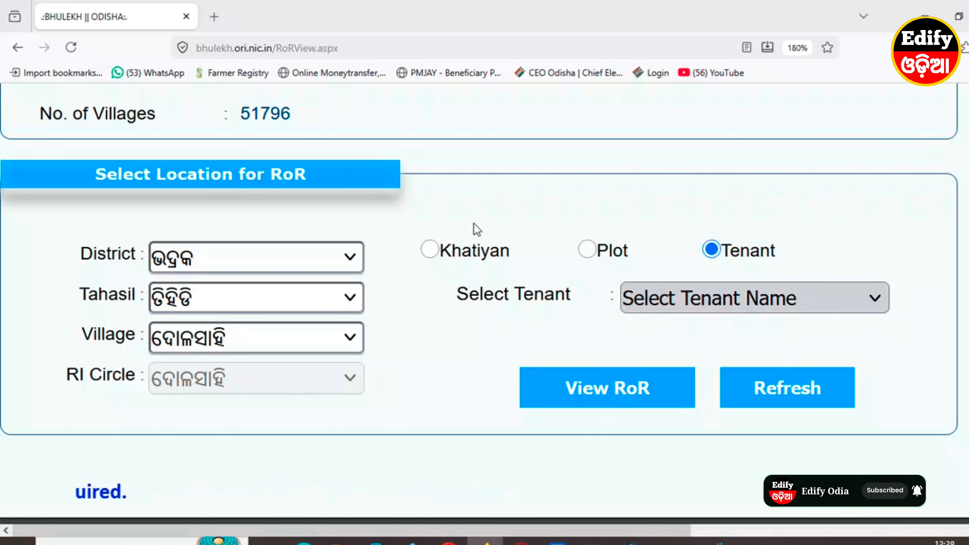
pyautogui.click(630, 300)
pyautogui.scroll(-5, 206, 425)
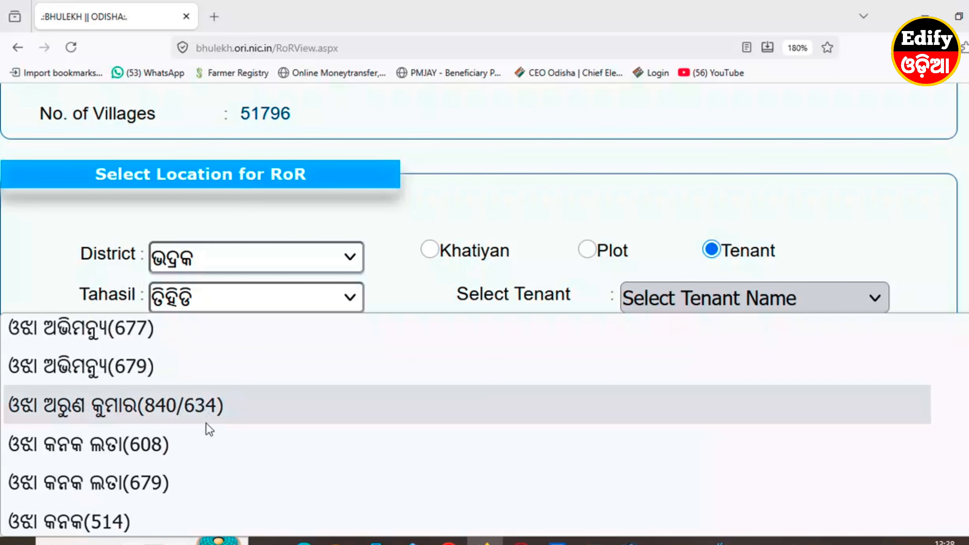
pyautogui.scroll(-10, 64, 447)
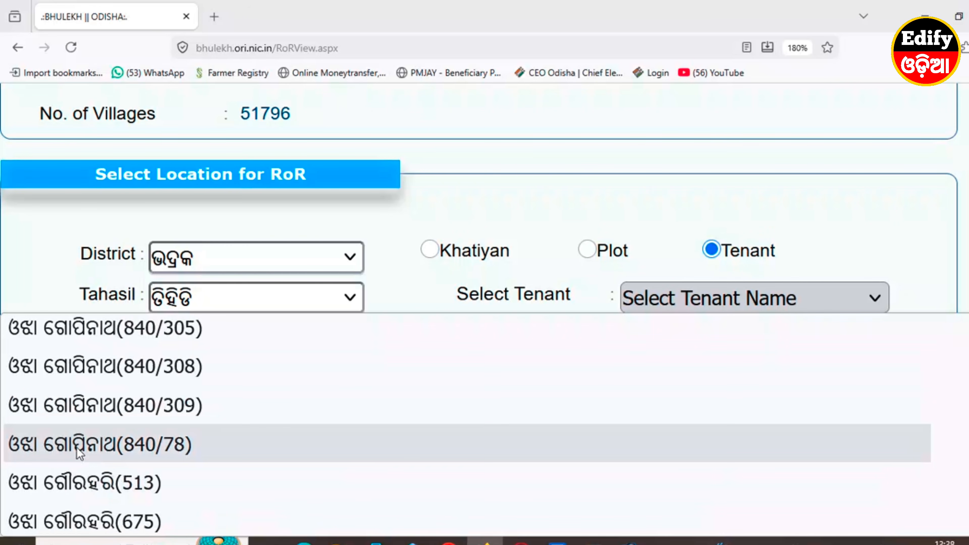
pyautogui.scroll(-6, 65, 431)
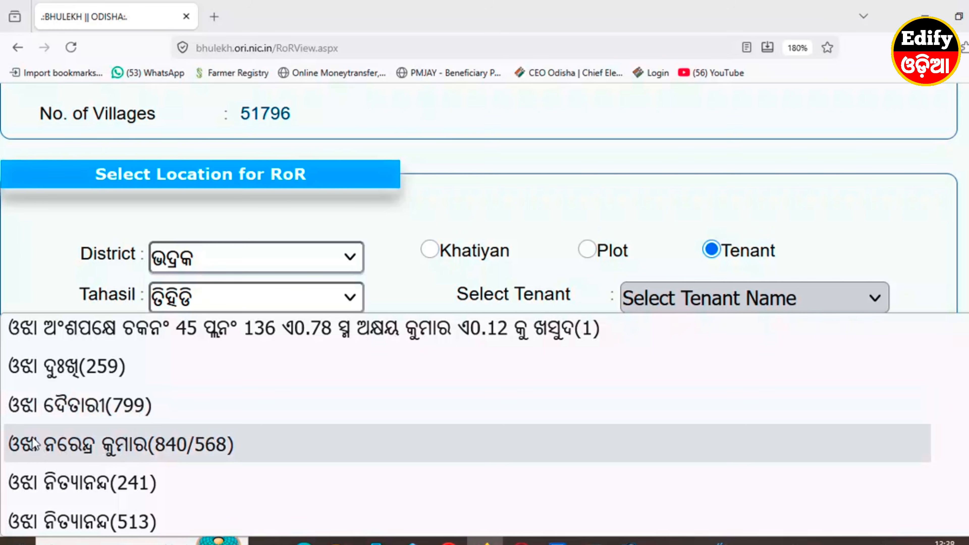
pyautogui.scroll(-8, 139, 410)
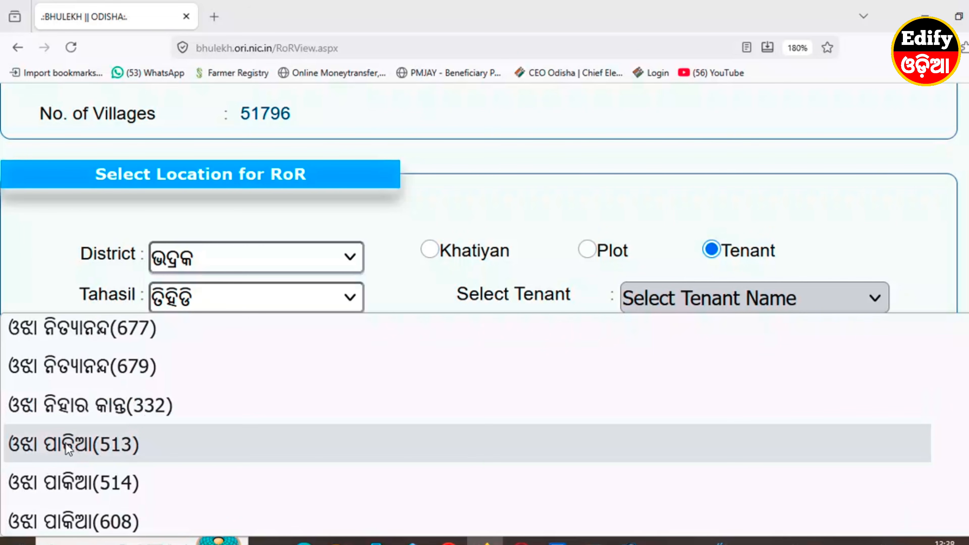
pyautogui.scroll(-3, 82, 441)
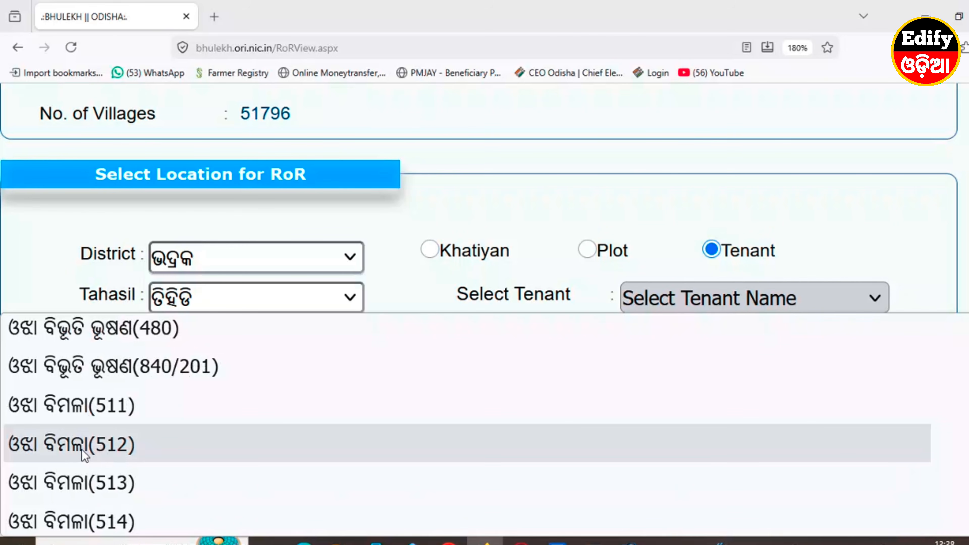
pyautogui.click(405, 283)
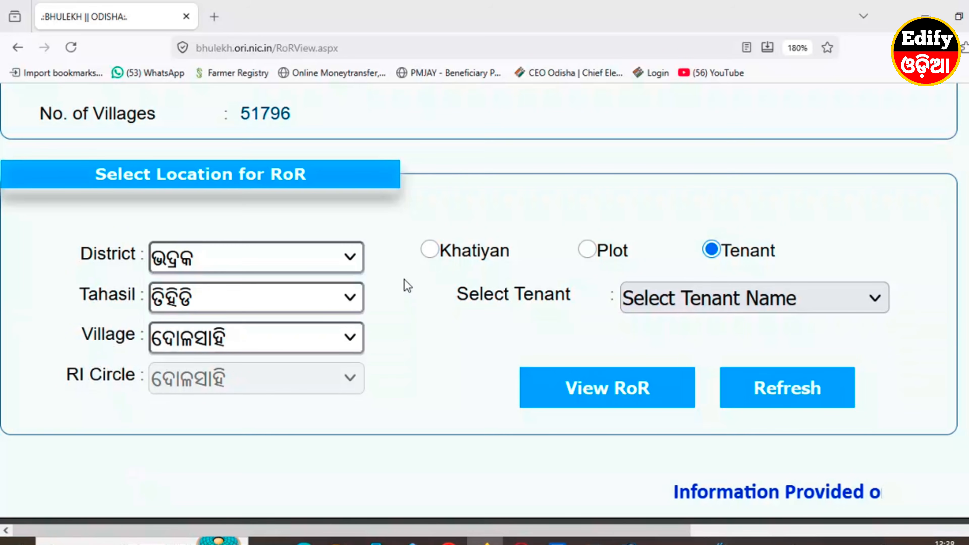
pyautogui.click(430, 251)
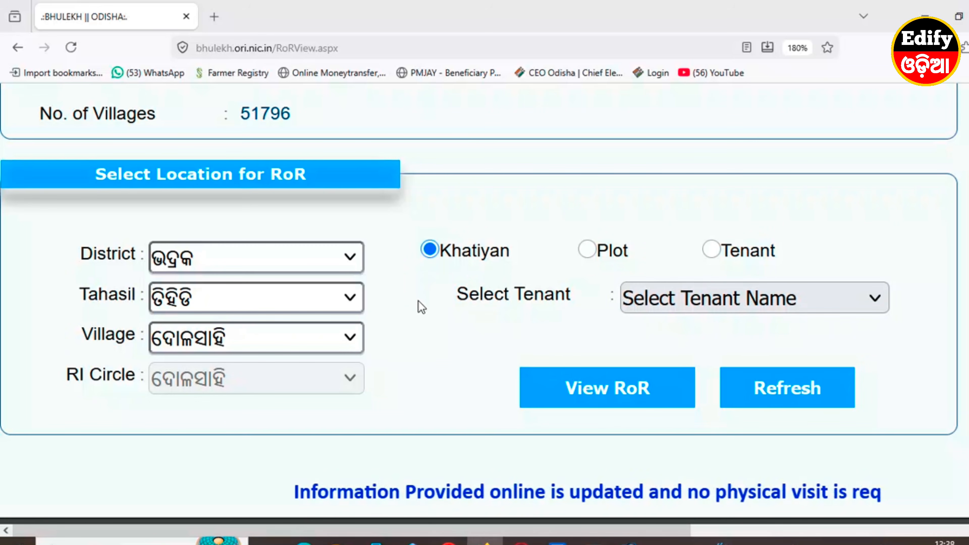
pyautogui.click(690, 301)
pyautogui.scroll(-2, 697, 464)
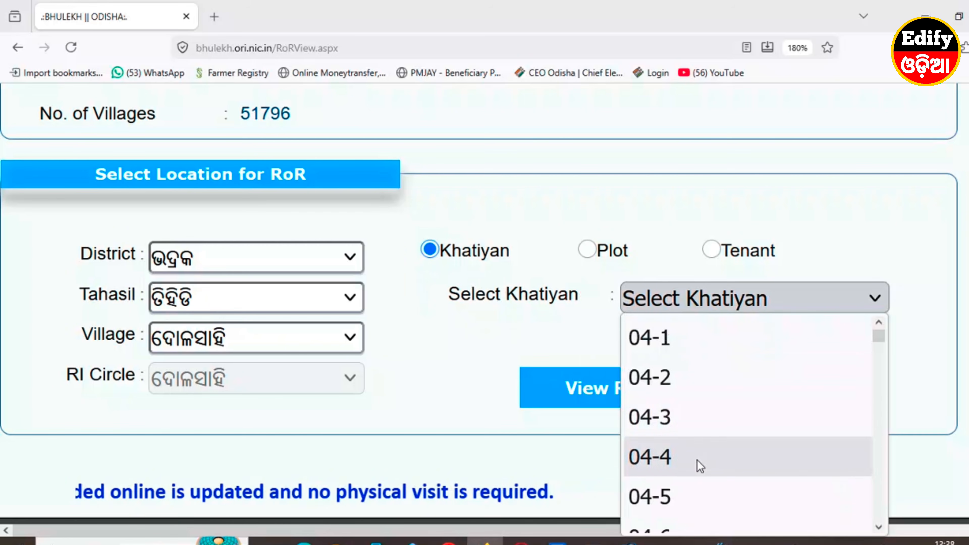
pyautogui.scroll(-2, 703, 442)
pyautogui.scroll(-2, 686, 454)
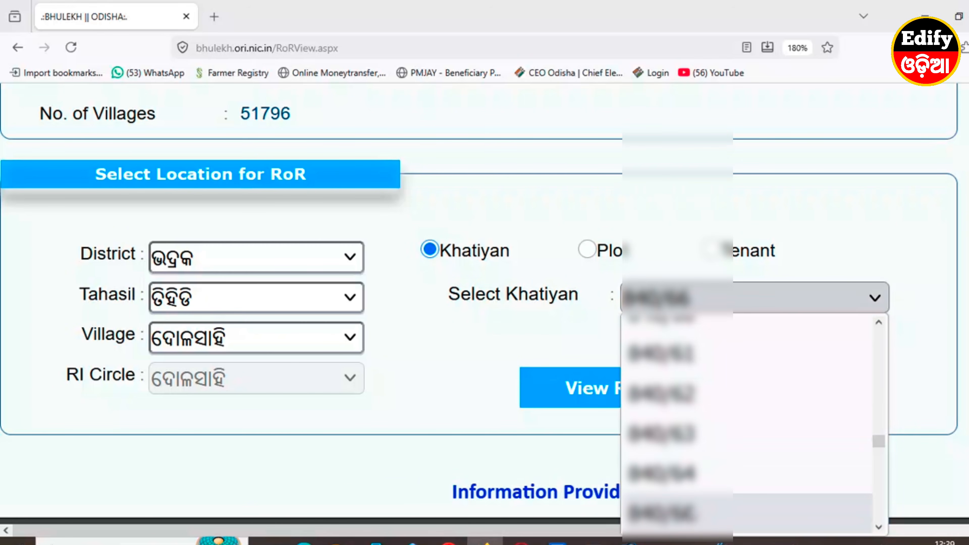
pyautogui.click(688, 512)
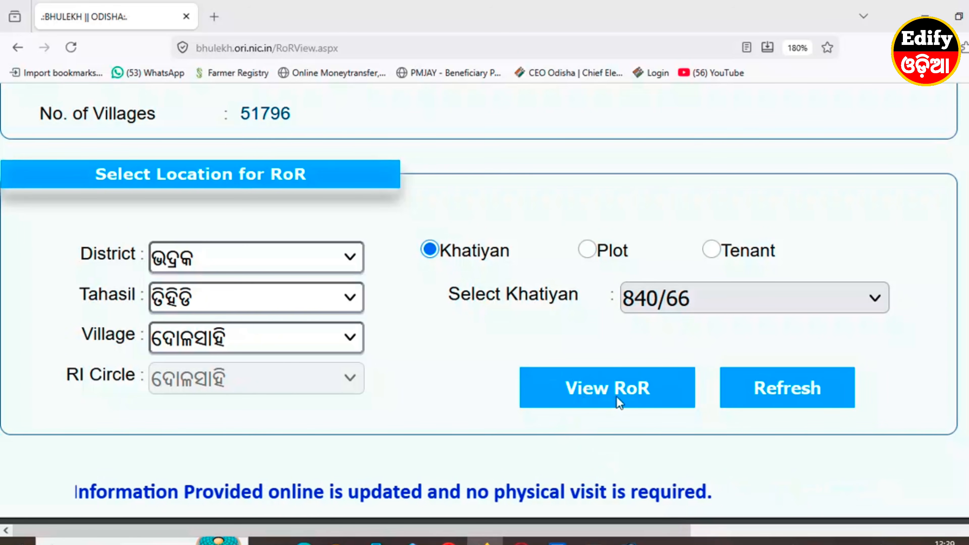
pyautogui.click(600, 393)
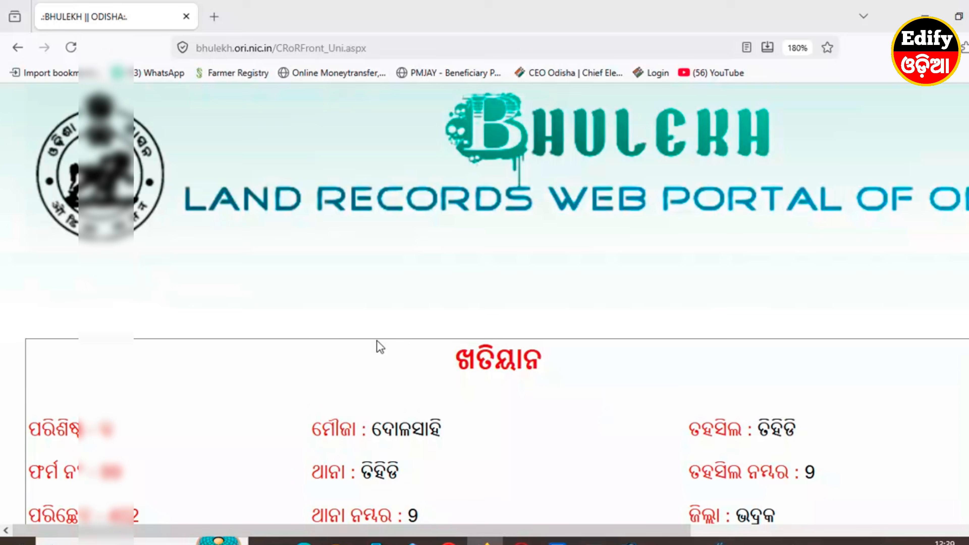
pyautogui.scroll(-3, 379, 345)
pyautogui.hotkey('ctrl', '-')
pyautogui.hotkey('ctrl', '-')
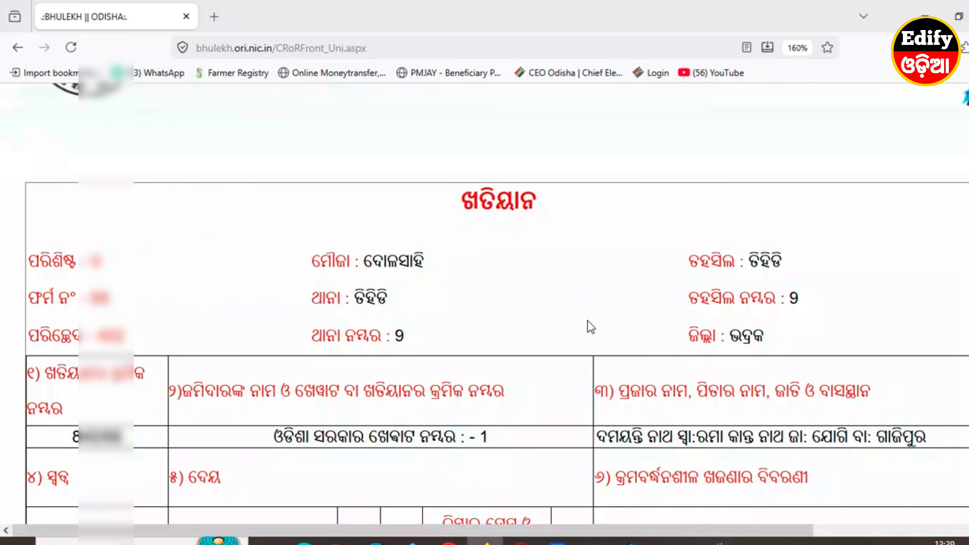
pyautogui.scroll(-5, 467, 402)
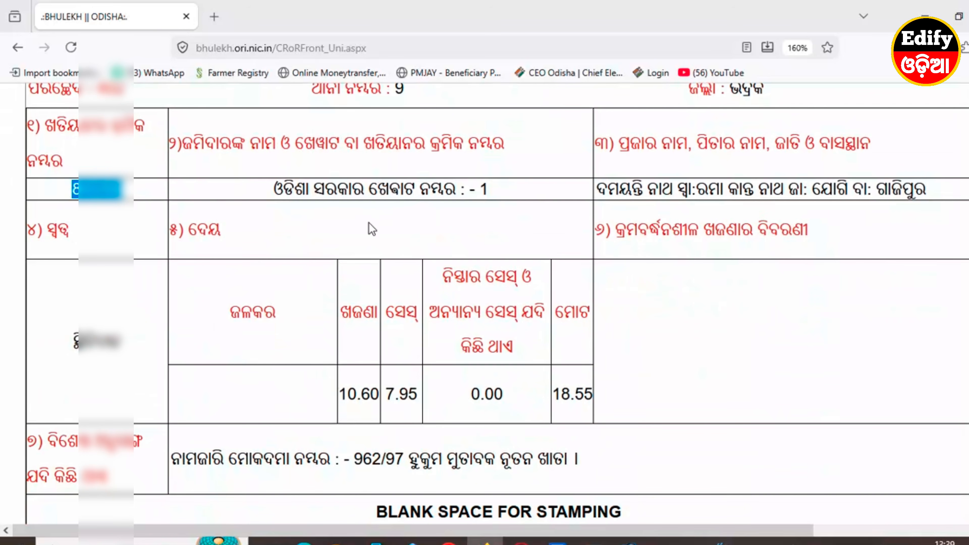
pyautogui.moveTo(597, 189); pyautogui.dragTo(891, 189)
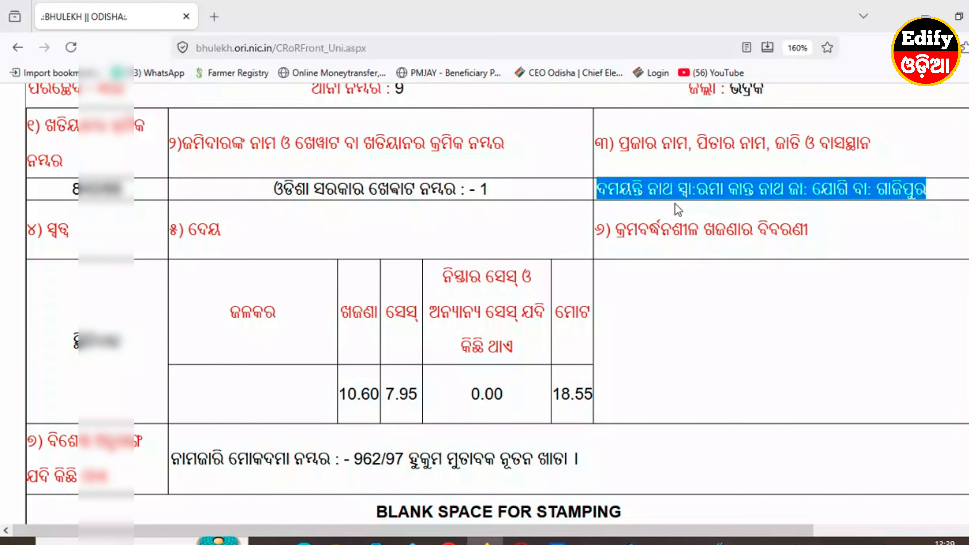
pyautogui.scroll(-3, 430, 321)
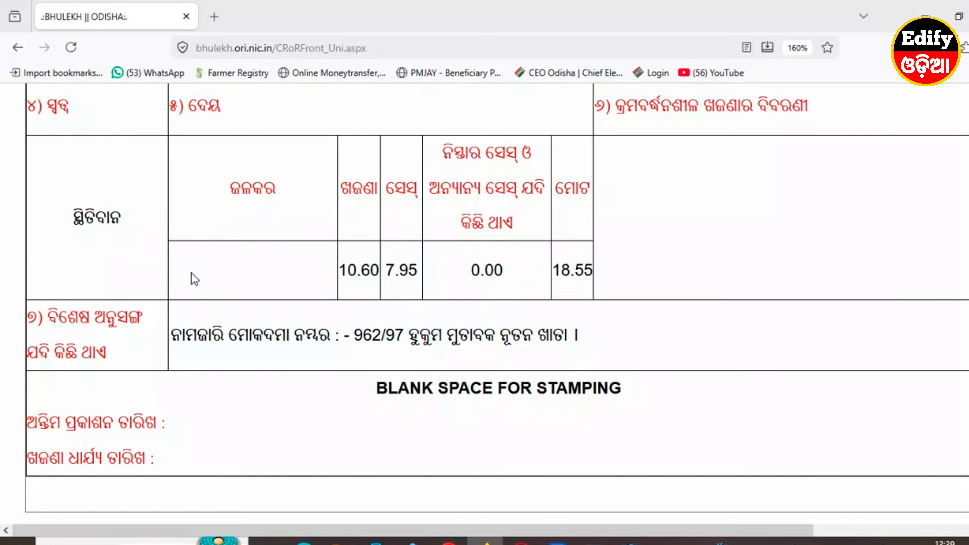
pyautogui.scroll(-3, 283, 365)
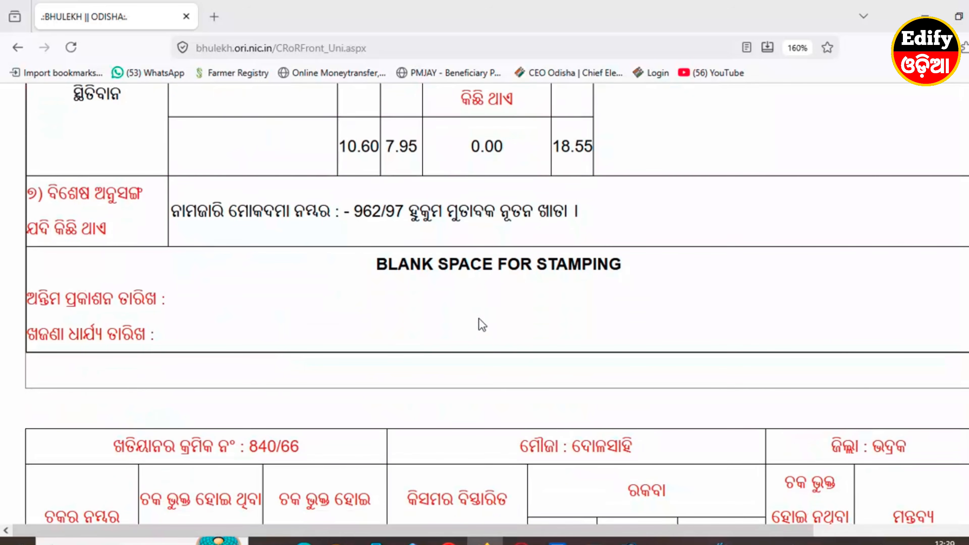
pyautogui.scroll(-6, 481, 325)
pyautogui.scroll(-3, 220, 309)
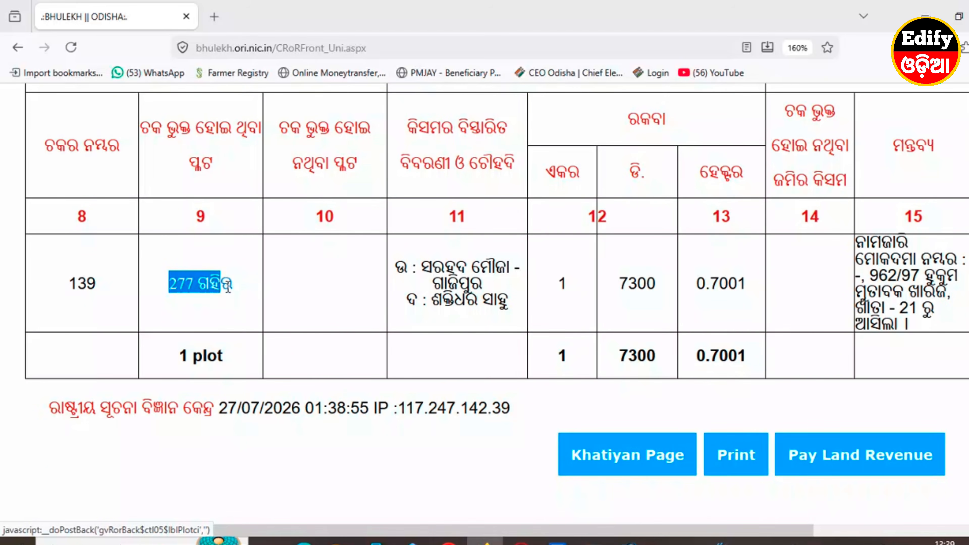
pyautogui.click(238, 288)
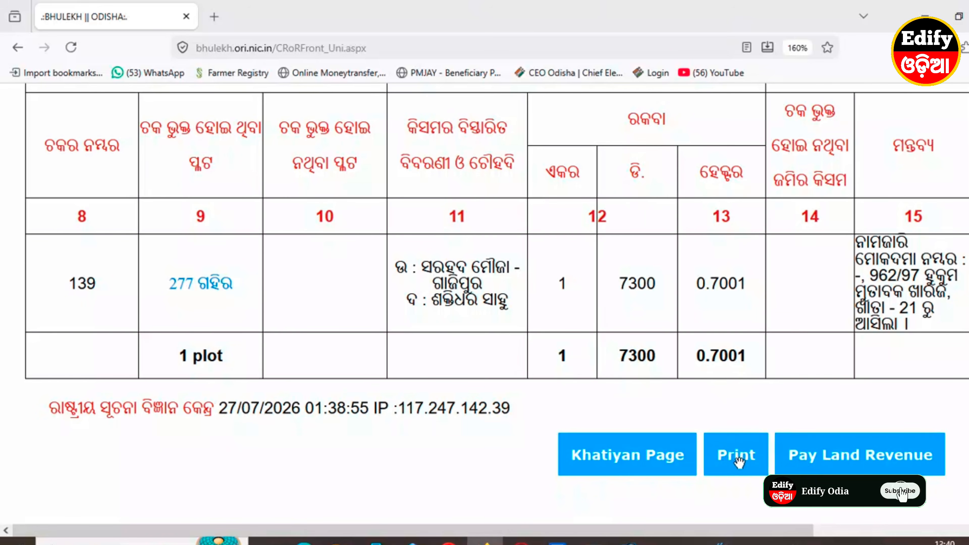
# Start printing the 840/66 record, set the destination to EPSON L3150 Series, then cancel.
pyautogui.click(738, 462)
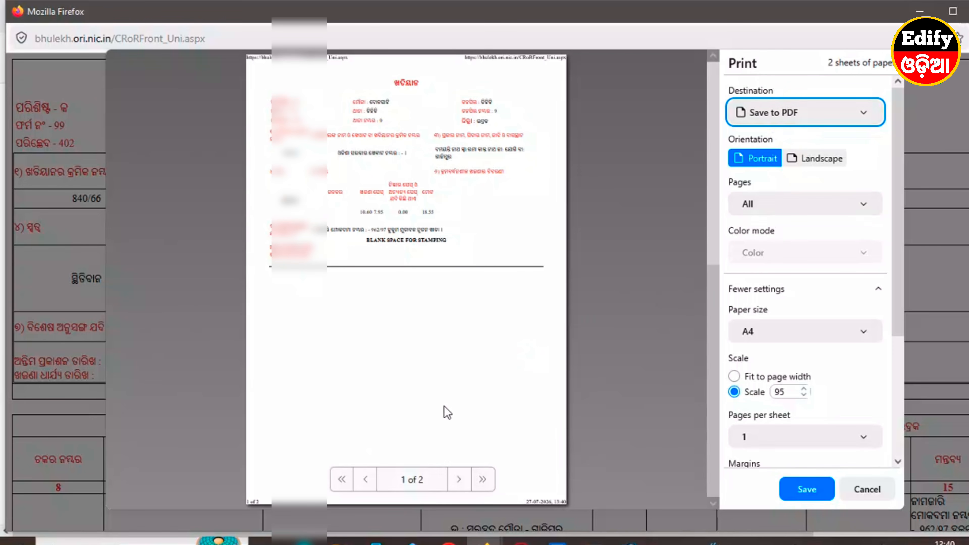
pyautogui.click(764, 121)
pyautogui.click(783, 162)
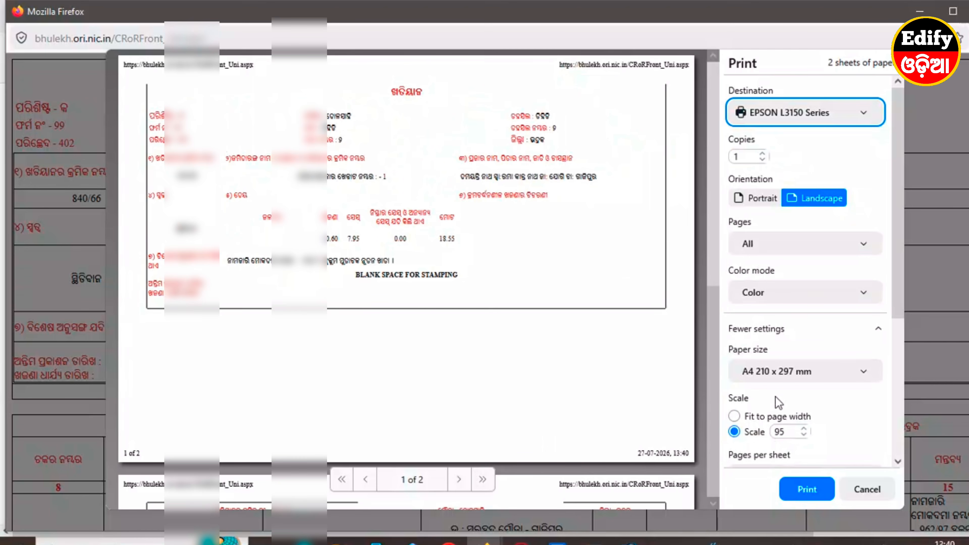
pyautogui.scroll(-5, 382, 385)
pyautogui.scroll(5, 362, 410)
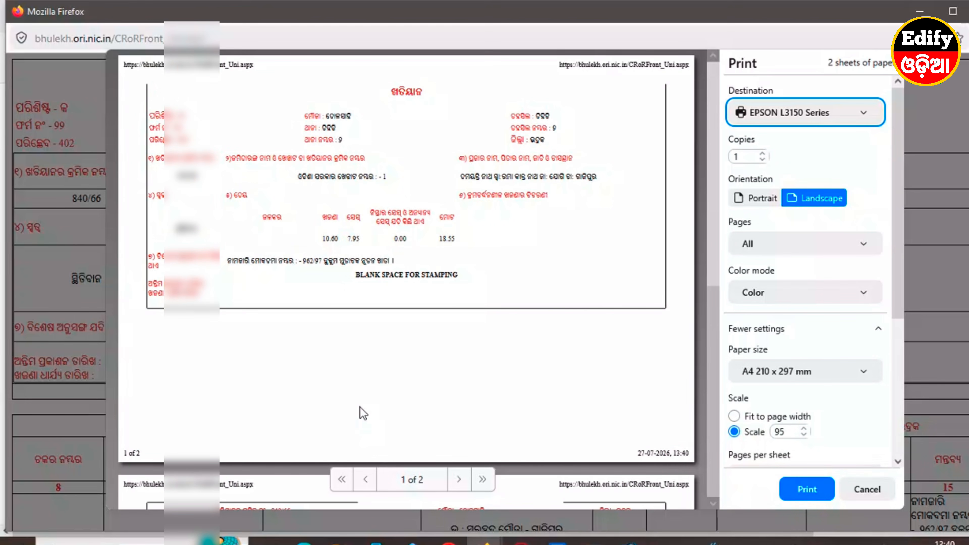
pyautogui.click(860, 491)
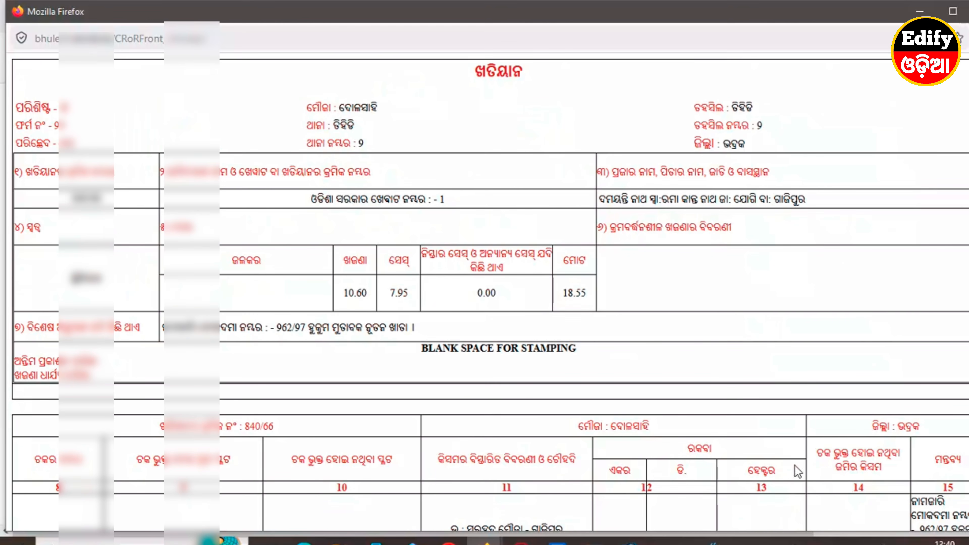
# Go to the Pay Land Revenue page for khata 840/66.
pyautogui.scroll(-2, 888, 312)
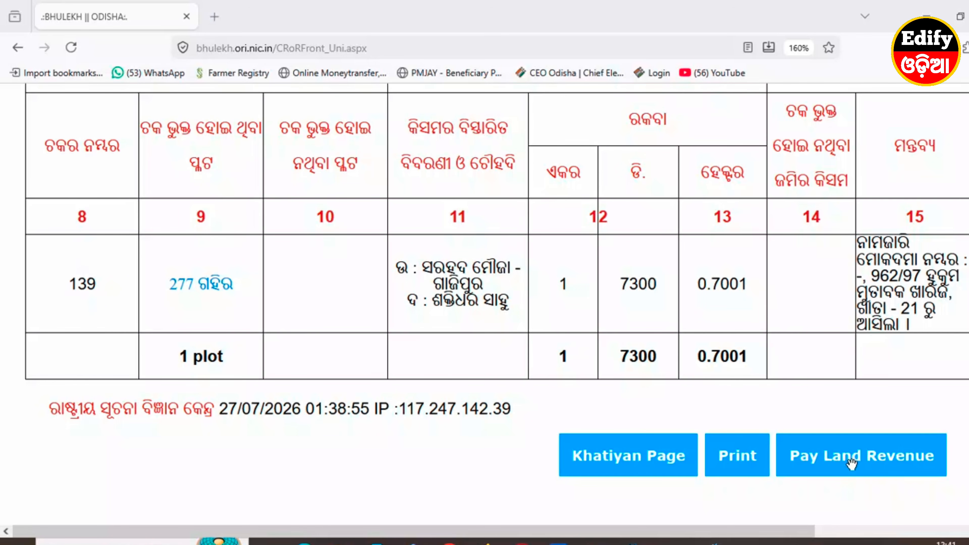
pyautogui.click(850, 463)
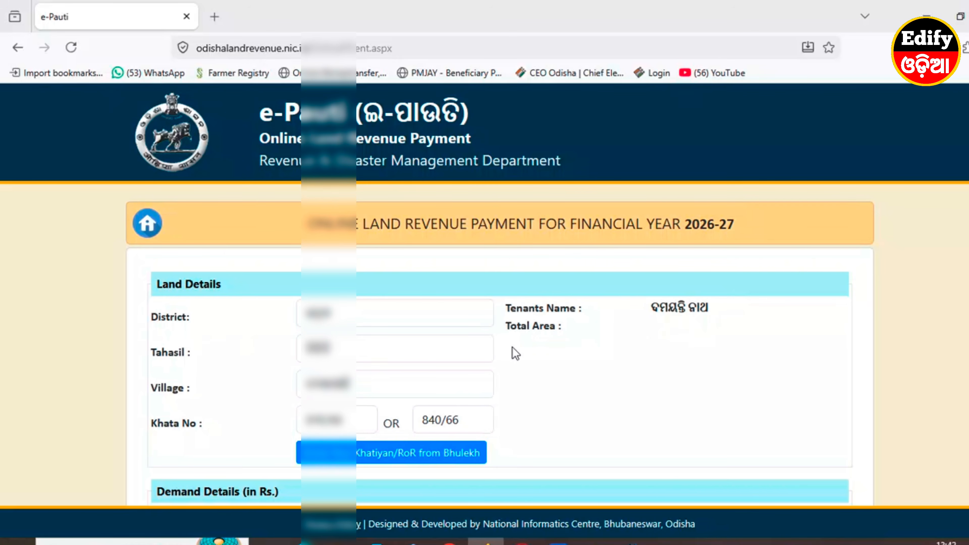
# Zoom the page to 120%, enter the captcha and proceed with the Rs 182.00 demand.
pyautogui.scroll(-6, 512, 347)
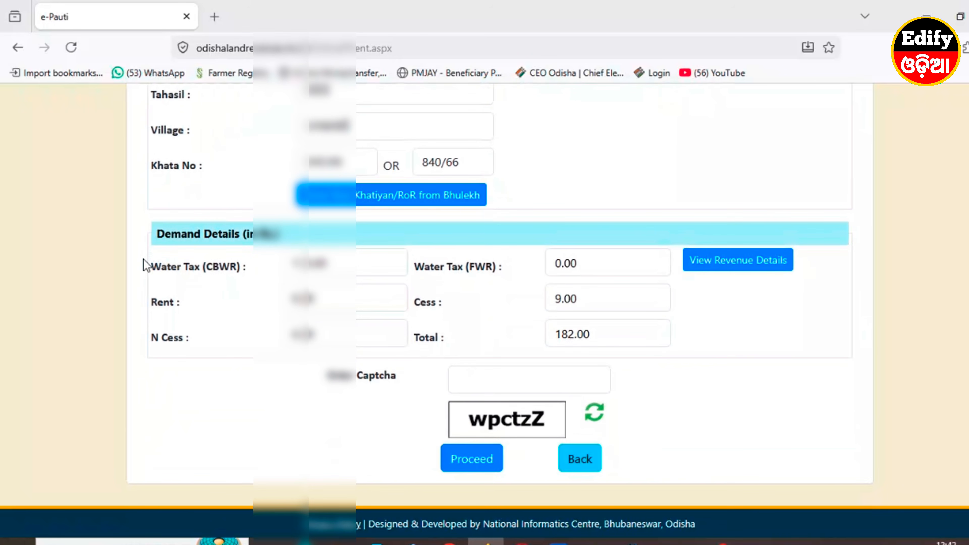
pyautogui.hotkey('ctrl', '+')
pyautogui.hotkey('ctrl', '+')
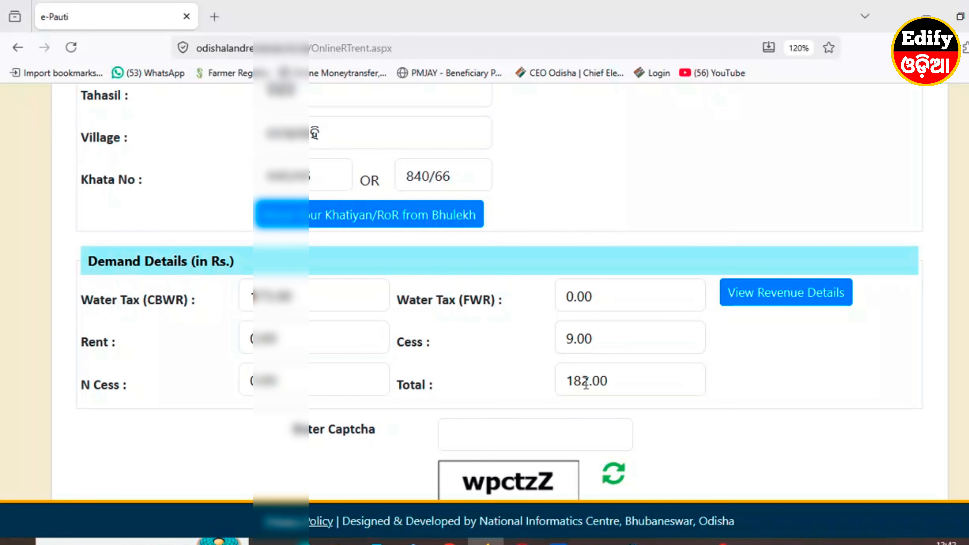
pyautogui.moveTo(570, 381); pyautogui.dragTo(619, 385)
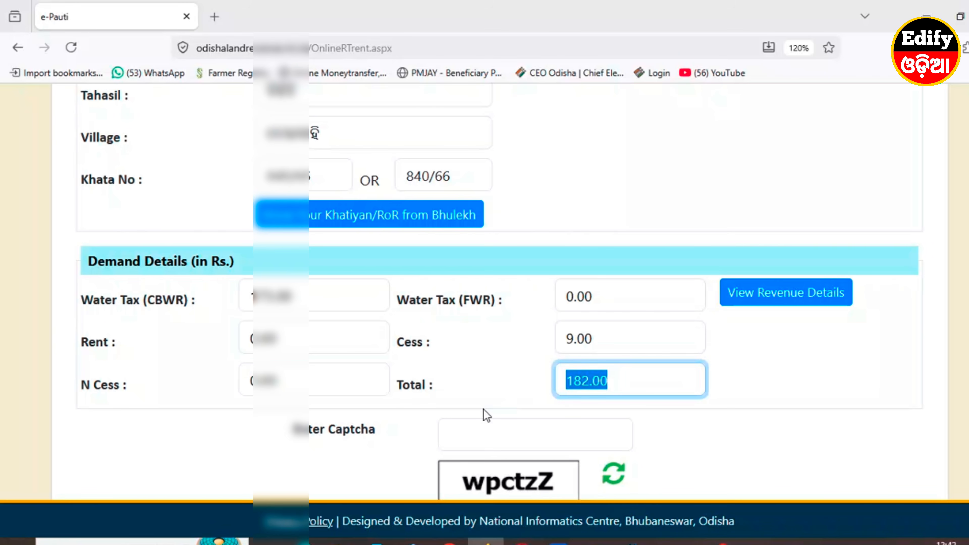
pyautogui.click(465, 435)
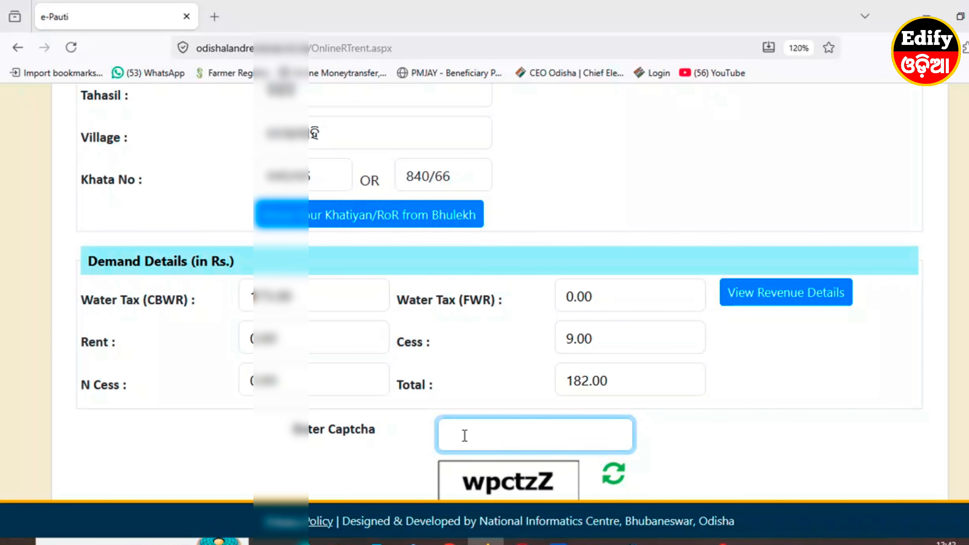
pyautogui.write('wpctzZ')
pyautogui.scroll(-2, 487, 439)
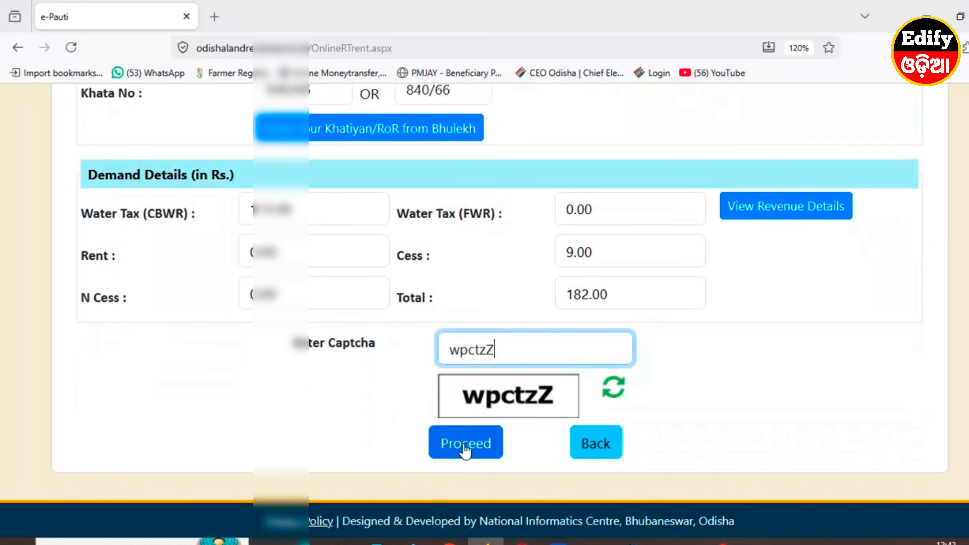
pyautogui.click(467, 449)
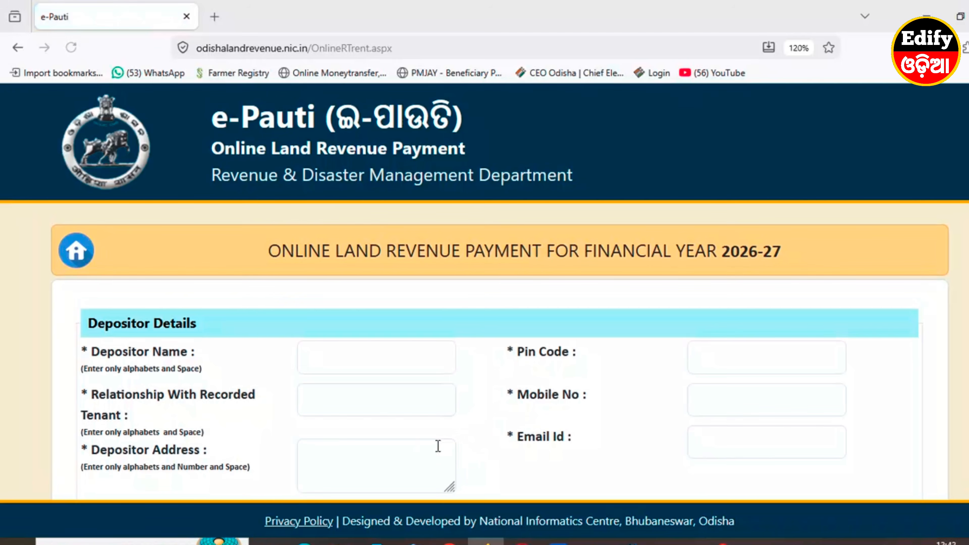
# Enter the depositor's full name and the PIN code.
pyautogui.scroll(-3, 210, 416)
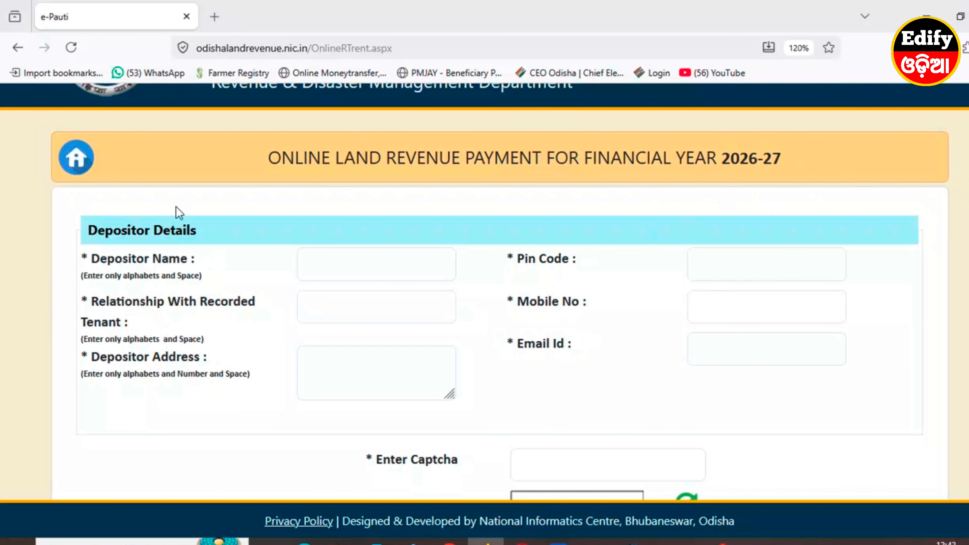
pyautogui.click(351, 264)
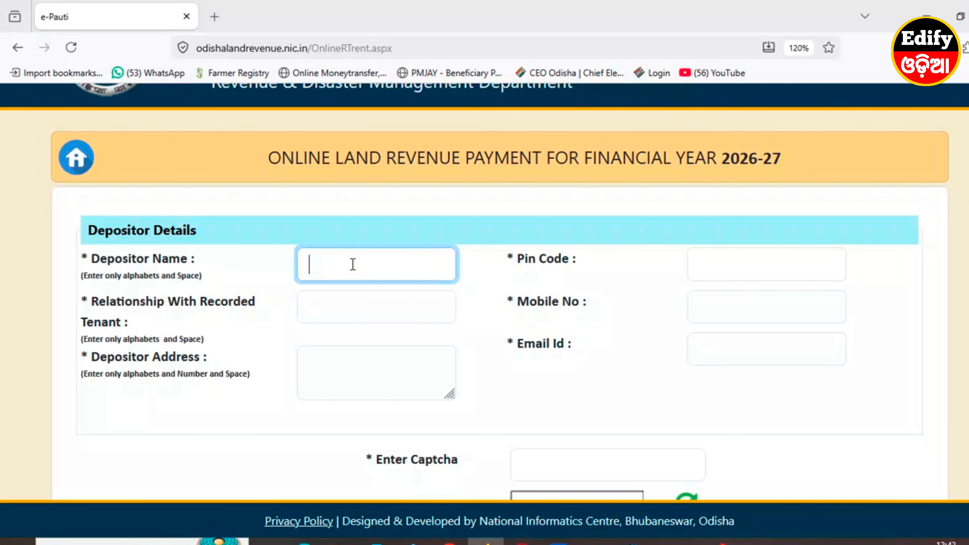
pyautogui.click(725, 264)
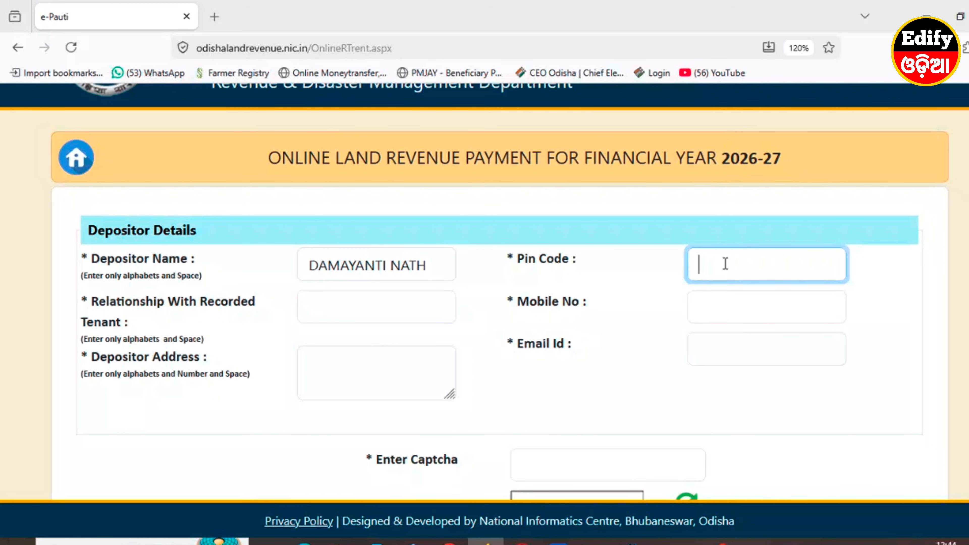
pyautogui.write('756127')
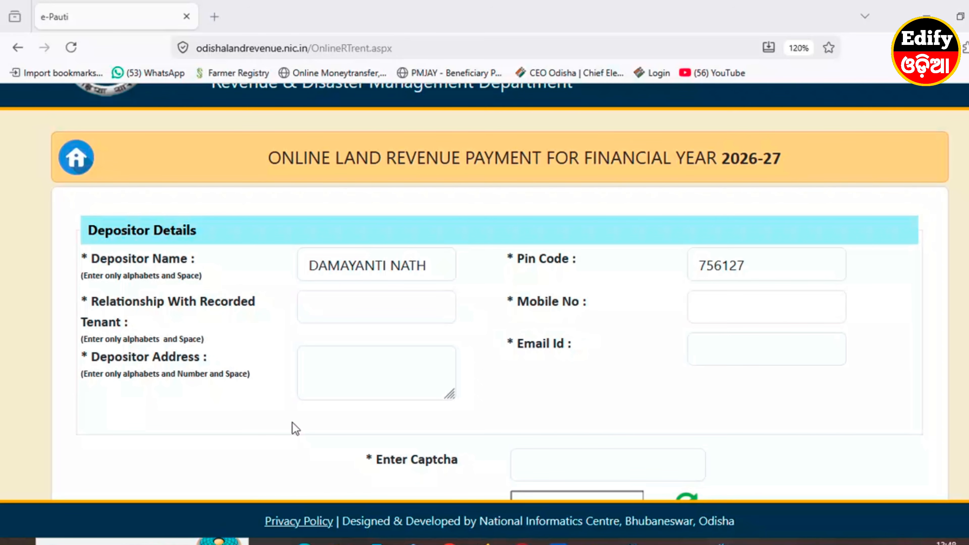
# Set the depositor's relationship to SELF.
pyautogui.click(358, 308)
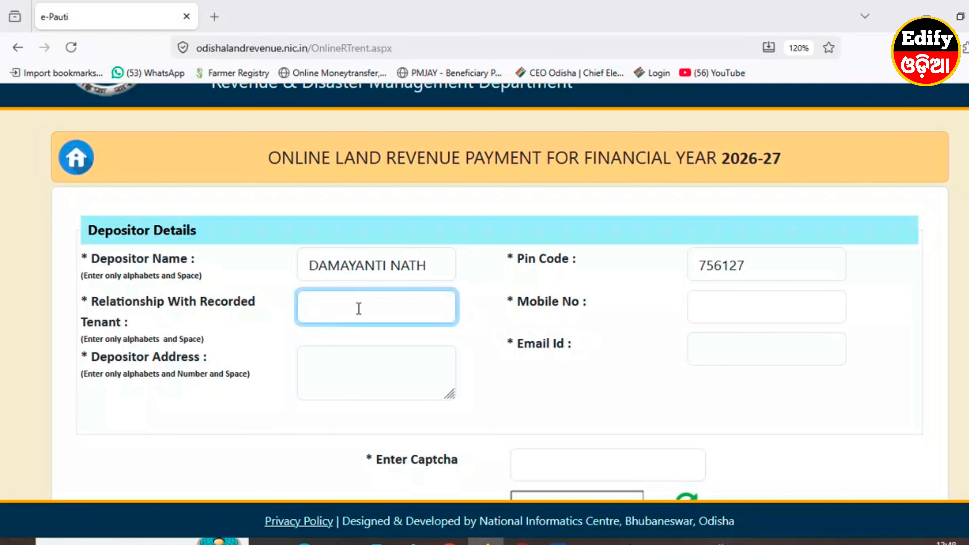
pyautogui.write('SELF')
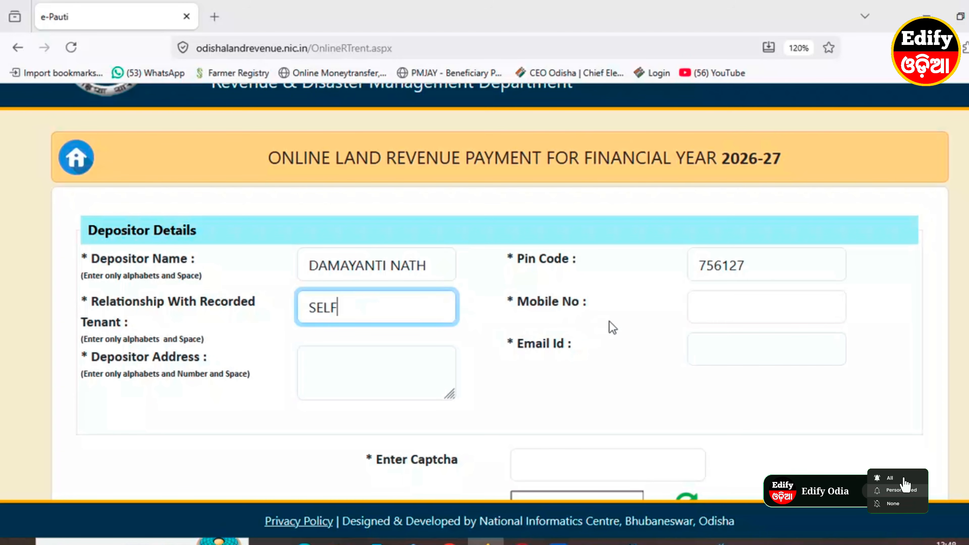
pyautogui.click(716, 316)
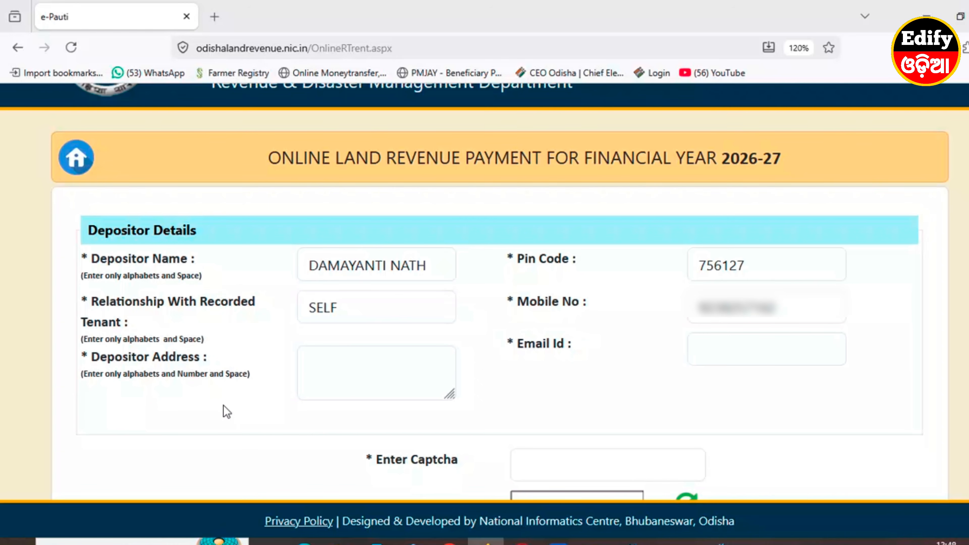
# Enter the depositor's postal address and fill in the e-mail address.
pyautogui.click(325, 367)
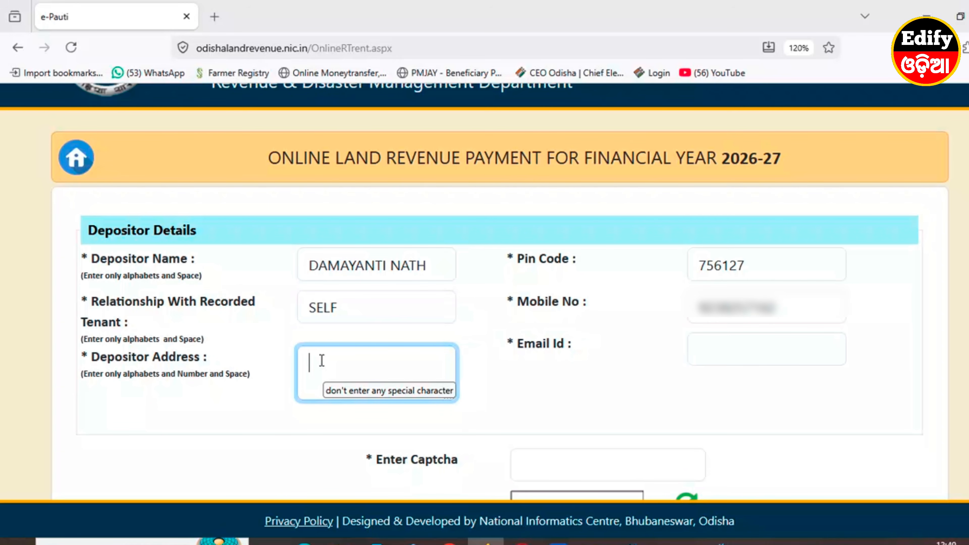
pyautogui.click(541, 396)
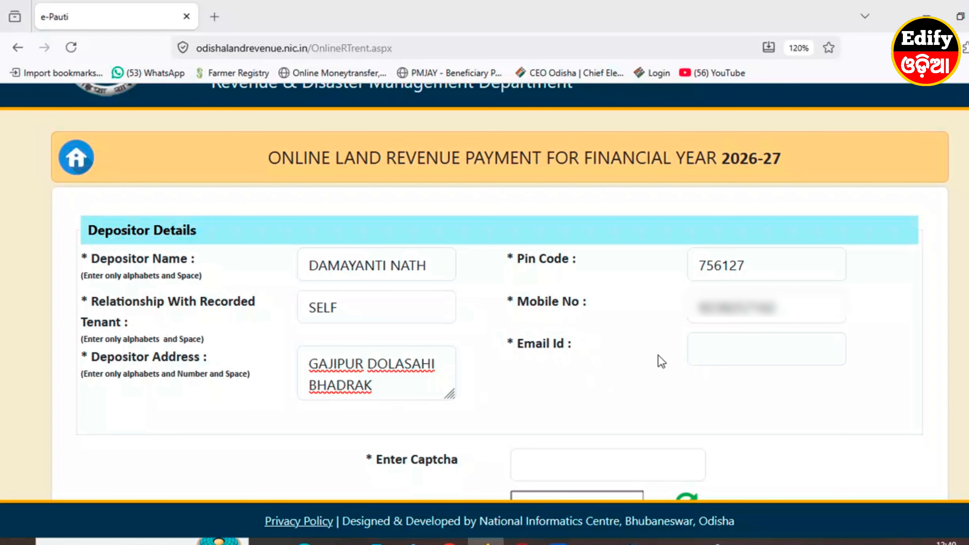
pyautogui.click(718, 352)
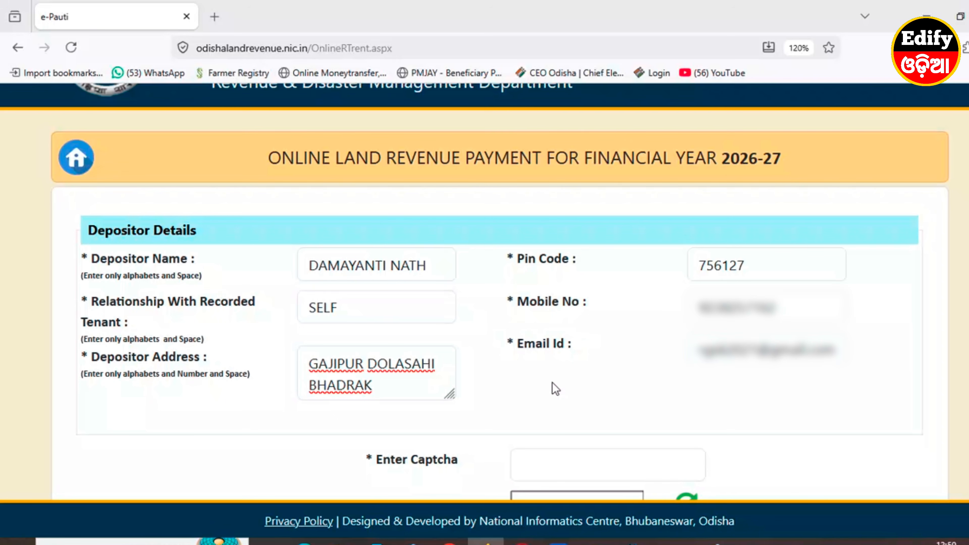
pyautogui.scroll(-5, 556, 389)
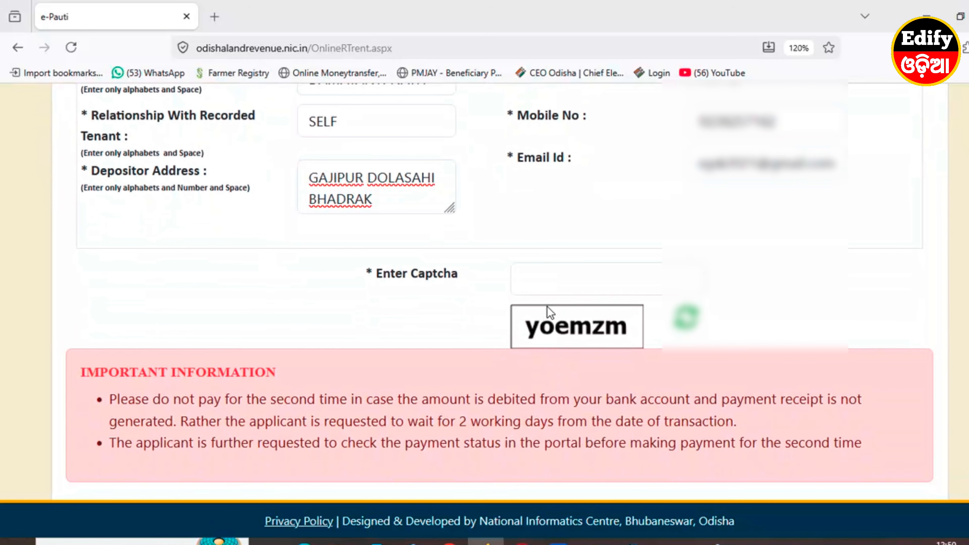
# Enter the captcha, submit the payment form and accept the ETL amount declaration.
pyautogui.click(558, 282)
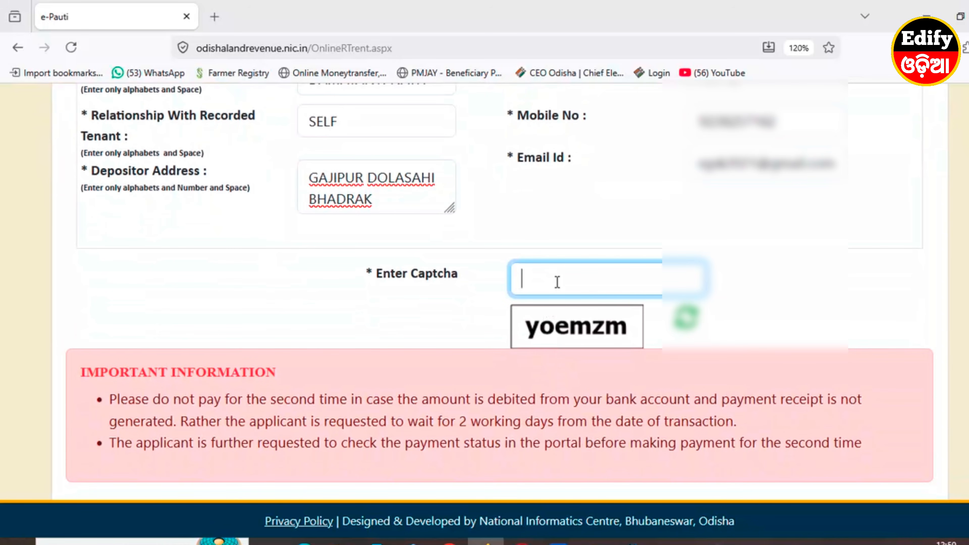
pyautogui.write('yoemzm')
pyautogui.scroll(3, 452, 361)
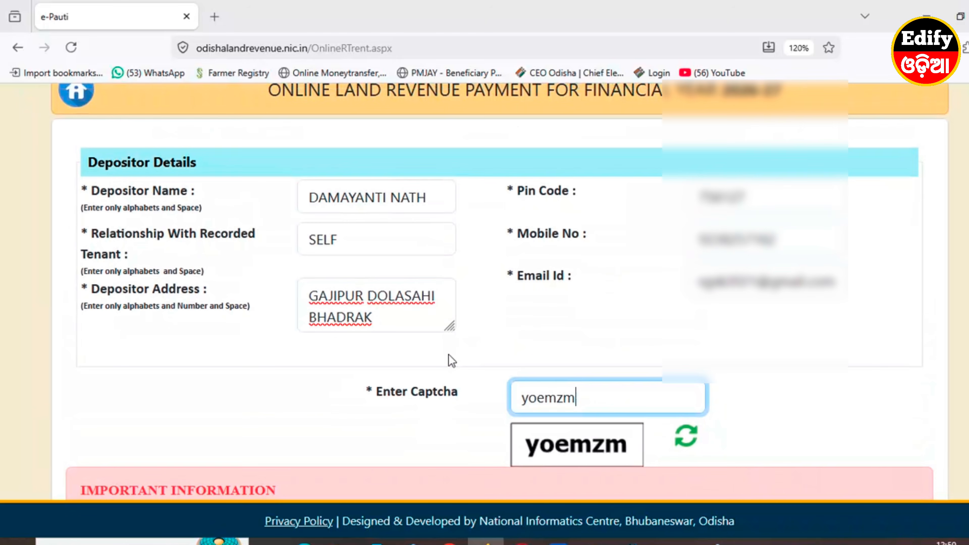
pyautogui.scroll(-5, 468, 385)
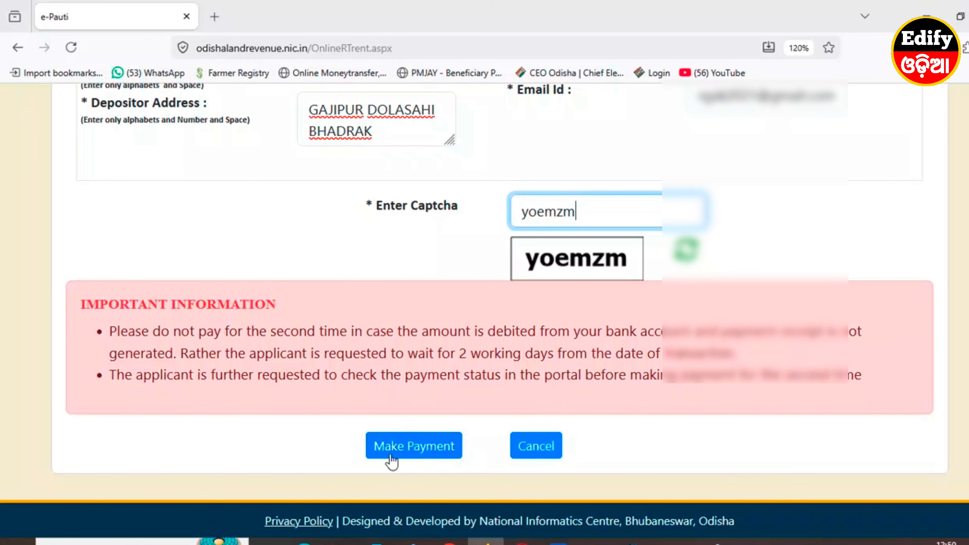
pyautogui.click(412, 447)
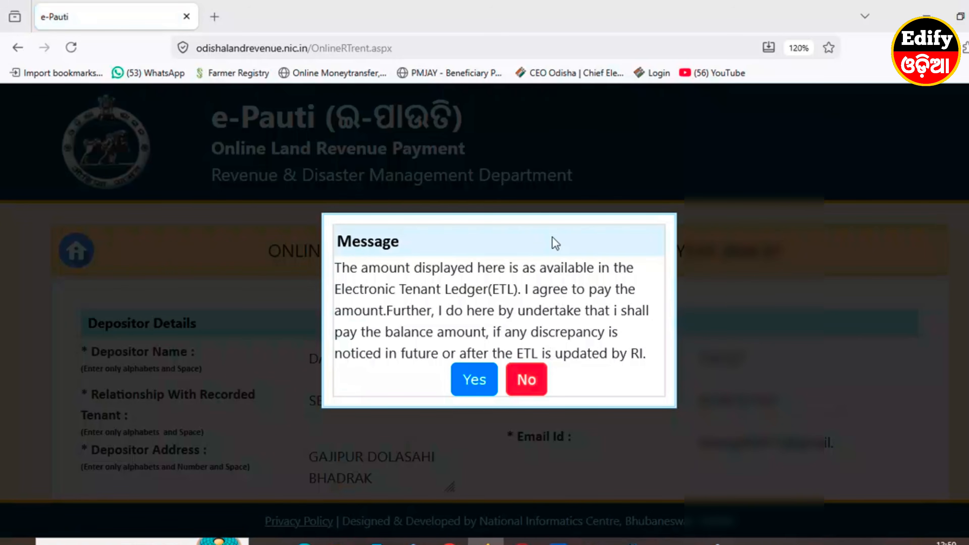
pyautogui.click(477, 383)
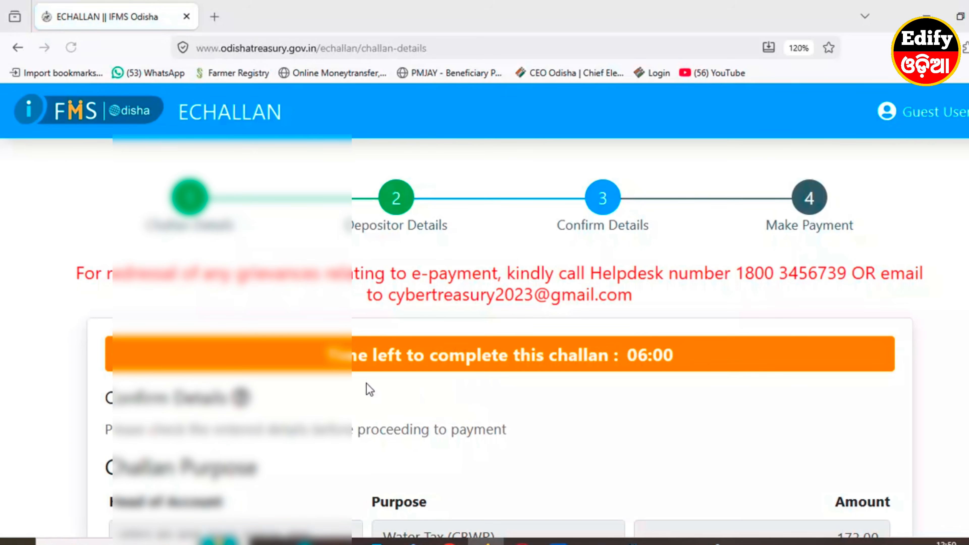
# Confirm the eChallan details and review the payment options for ₹182.00.
pyautogui.scroll(-15, 360, 389)
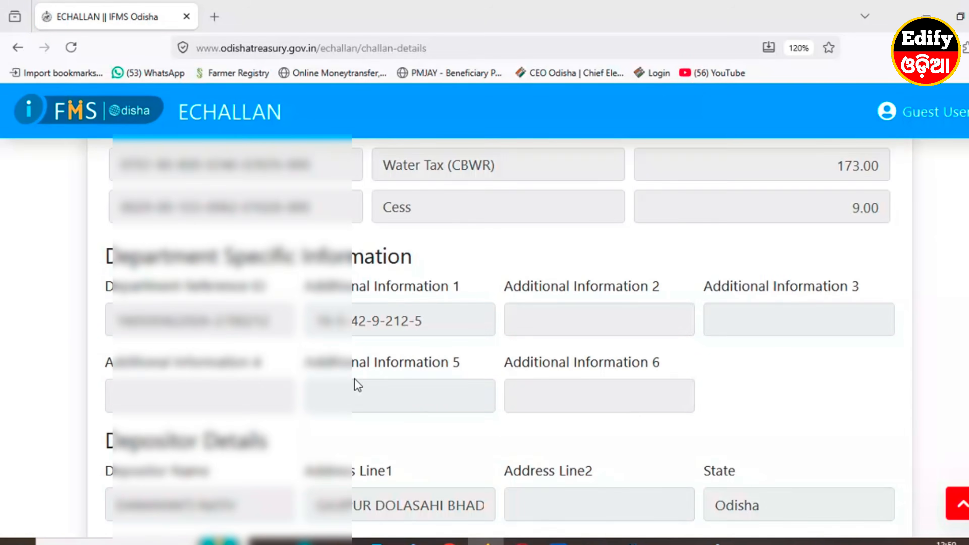
pyautogui.scroll(-6, 359, 384)
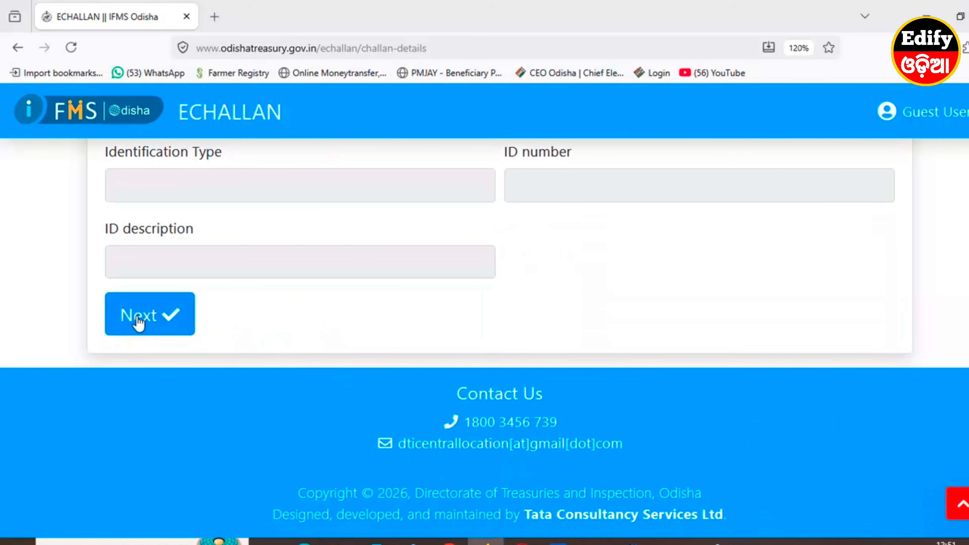
pyautogui.click(148, 322)
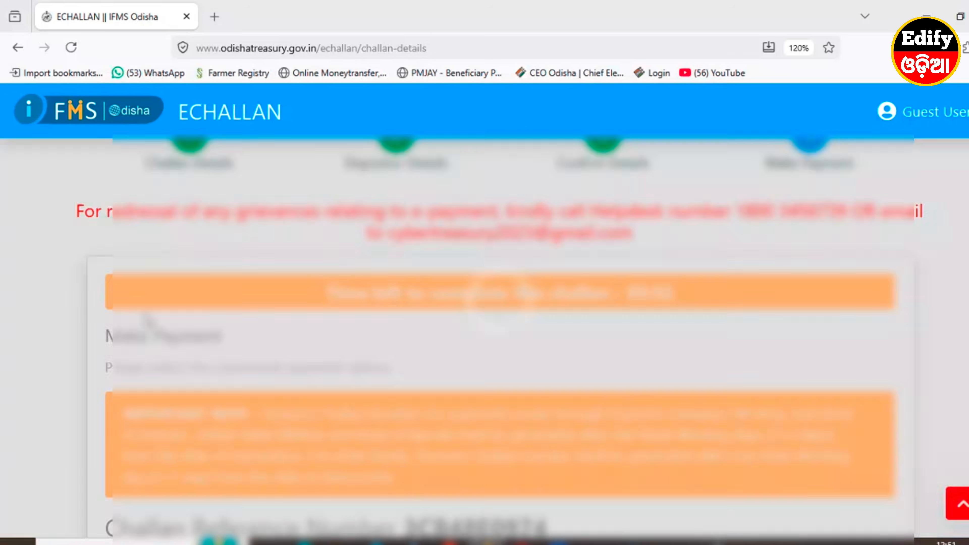
pyautogui.scroll(-8, 504, 401)
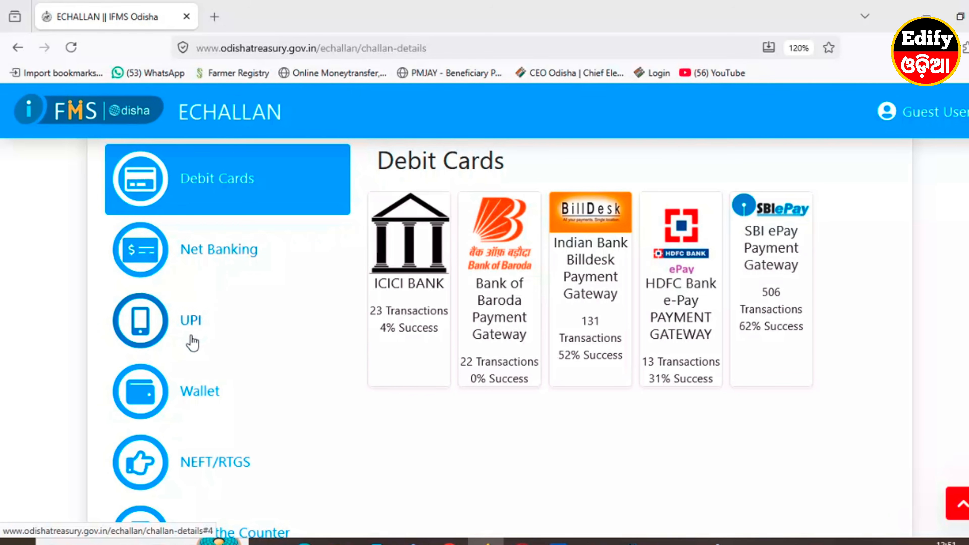
pyautogui.scroll(-3, 199, 362)
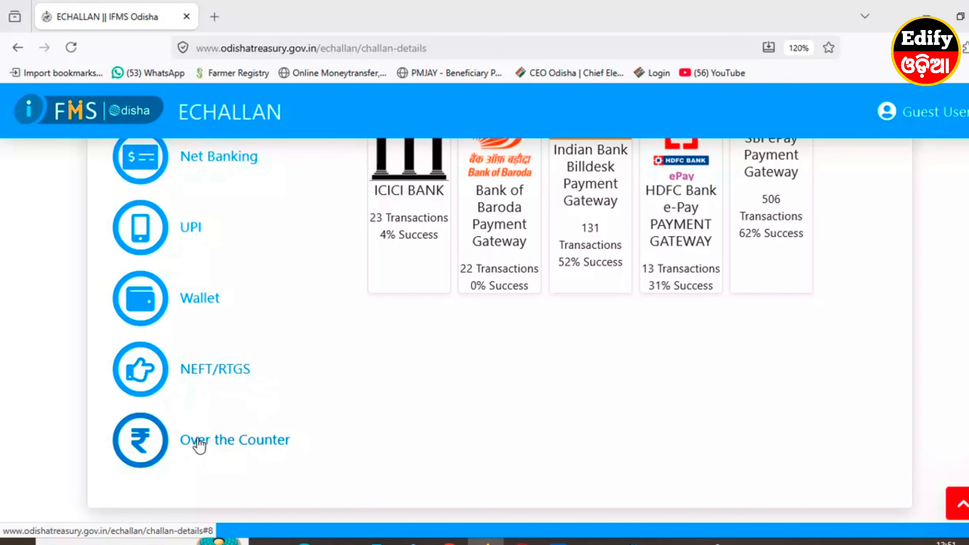
pyautogui.scroll(6, 195, 444)
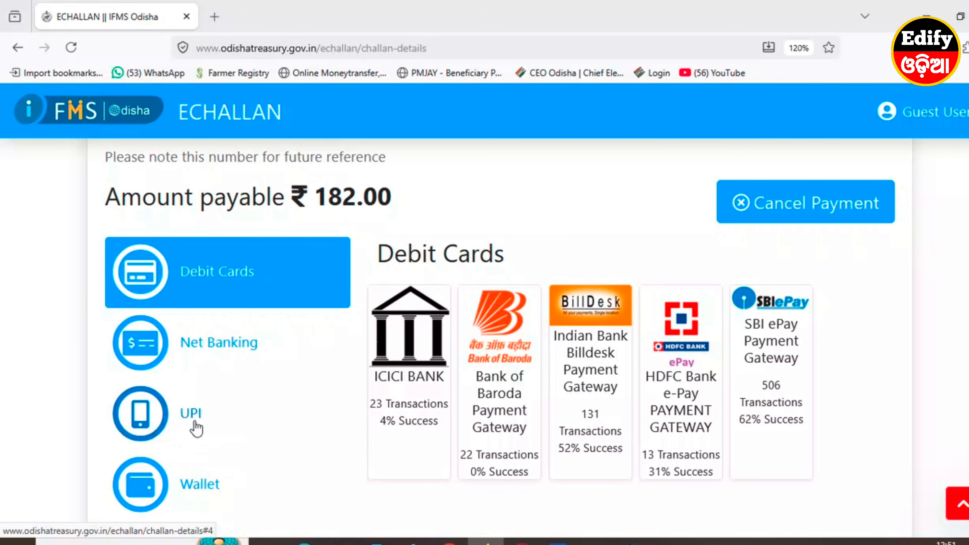
# Choose UPI through the SBI ePay gateway, add remark 'PAUTI', and accept the iFMS Odisha terms.
pyautogui.click(184, 418)
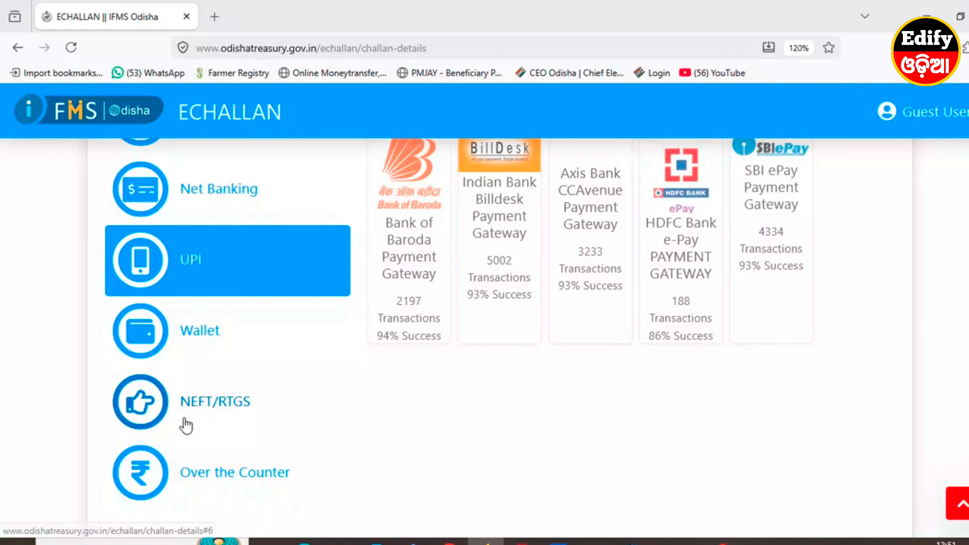
pyautogui.scroll(3, 592, 454)
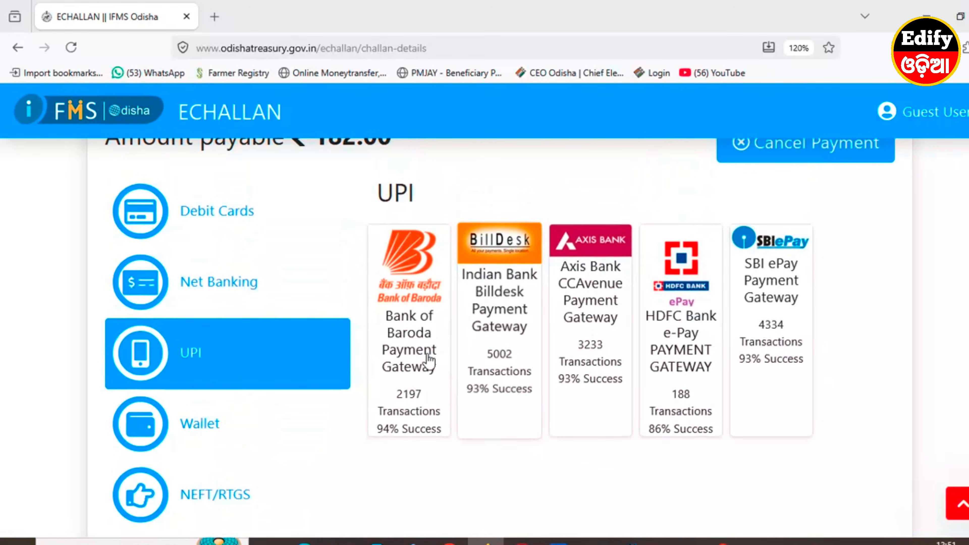
pyautogui.click(771, 304)
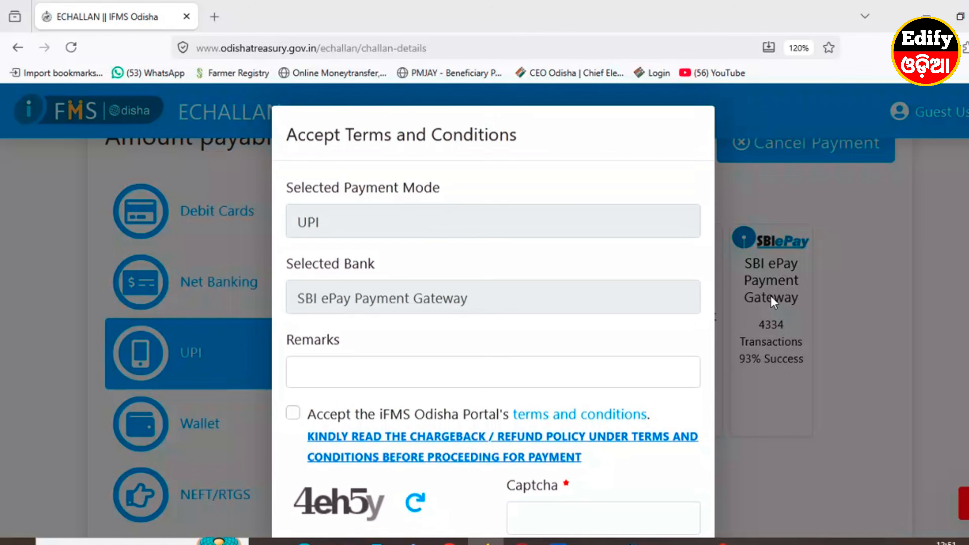
pyautogui.click(321, 379)
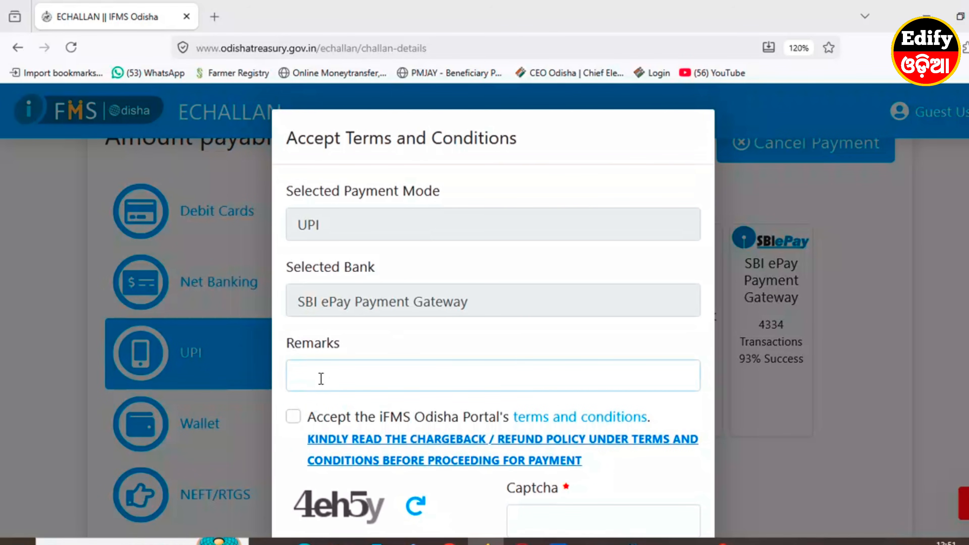
pyautogui.write('PAUTI')
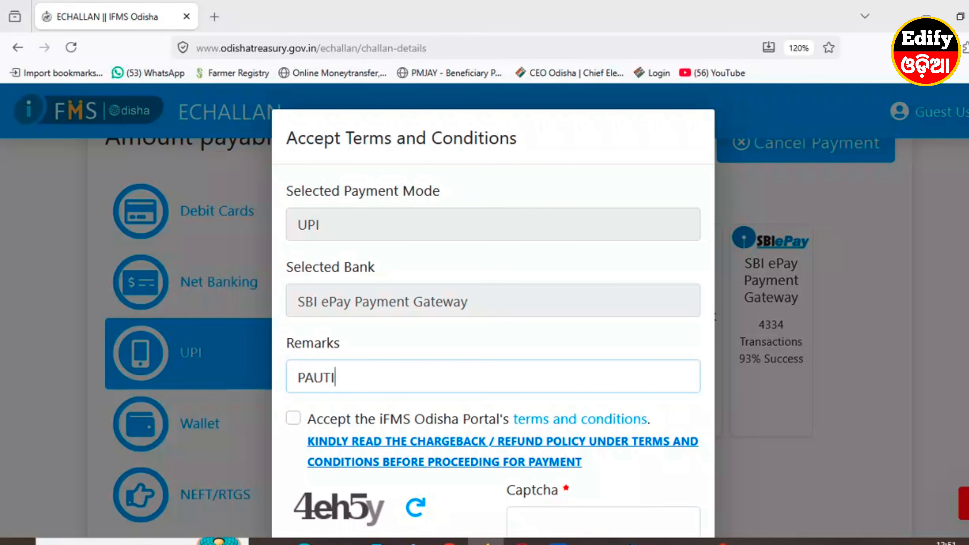
pyautogui.click(295, 419)
# Enter the captcha code and proceed to payment, bringing up the SBI ePay redirect warning.
pyautogui.scroll(-2, 514, 503)
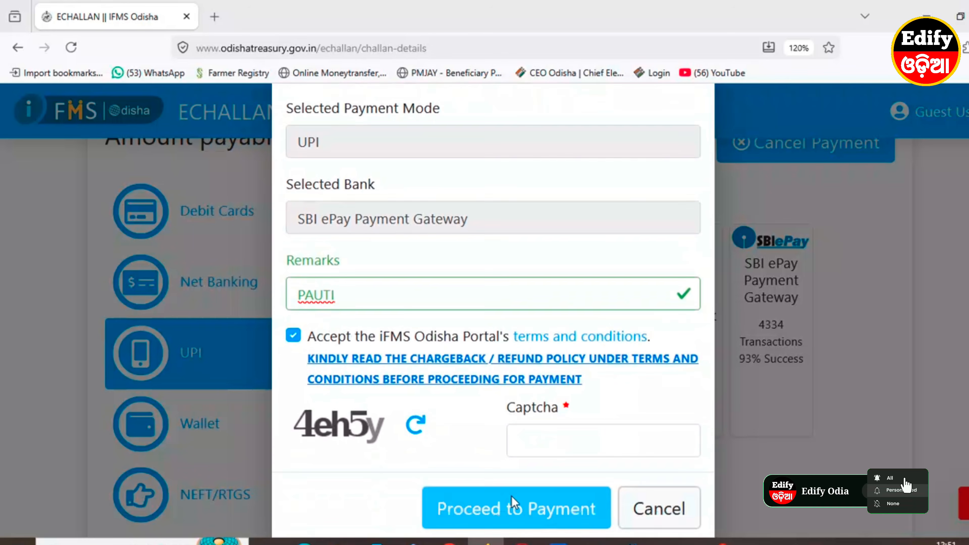
pyautogui.scroll(-1, 515, 502)
pyautogui.click(524, 412)
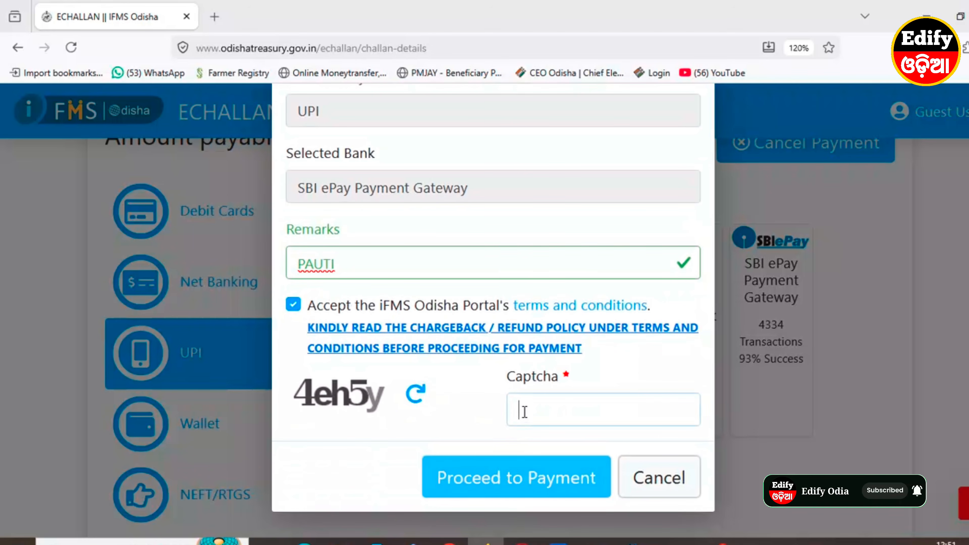
pyautogui.write('4')
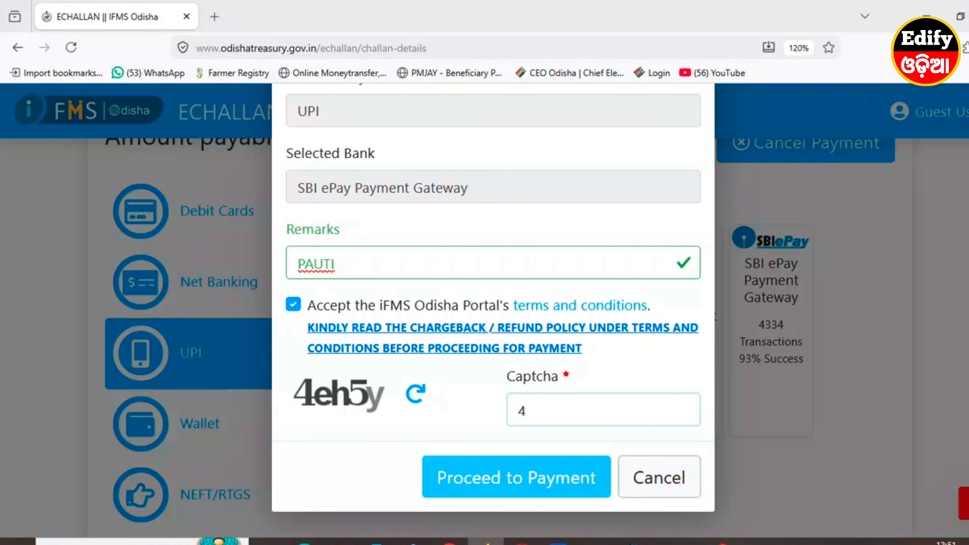
pyautogui.write('eh5y')
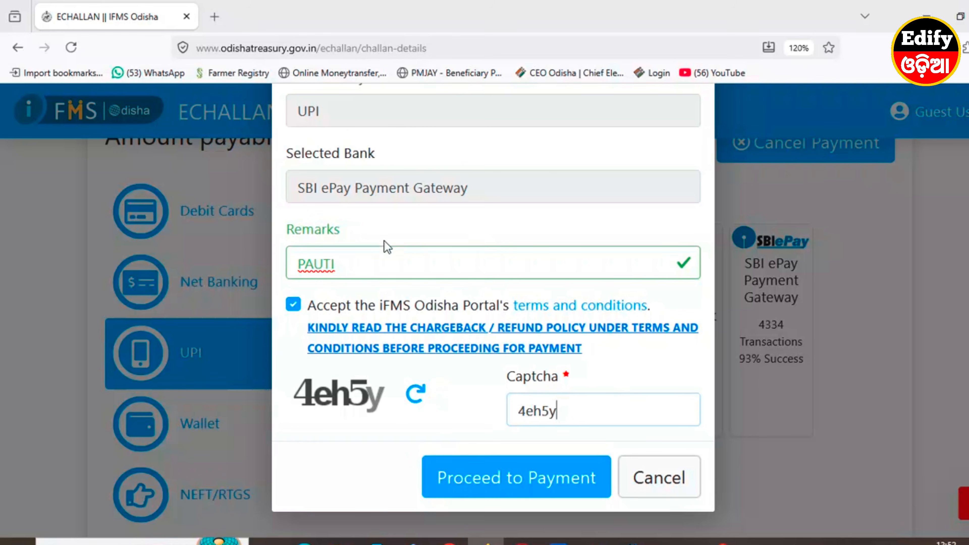
pyautogui.click(508, 488)
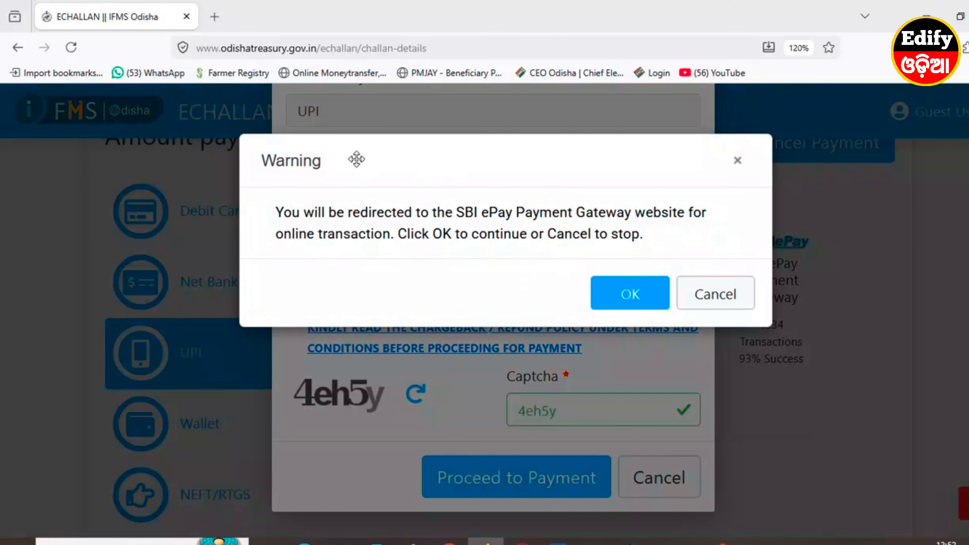
# Accept the redirect to SBI ePay, select UPI QR, and generate the scan-to-pay QR code.
pyautogui.click(626, 295)
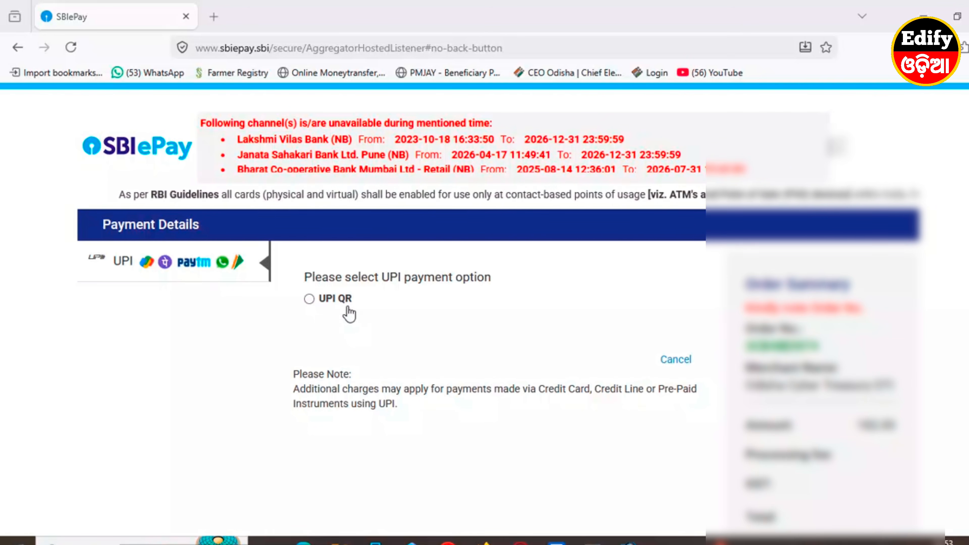
pyautogui.click(309, 300)
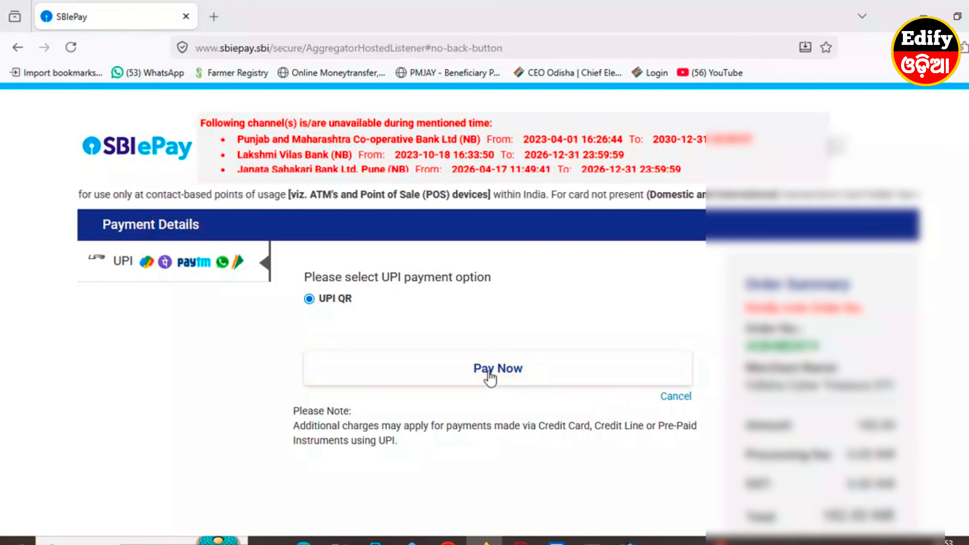
pyautogui.click(498, 370)
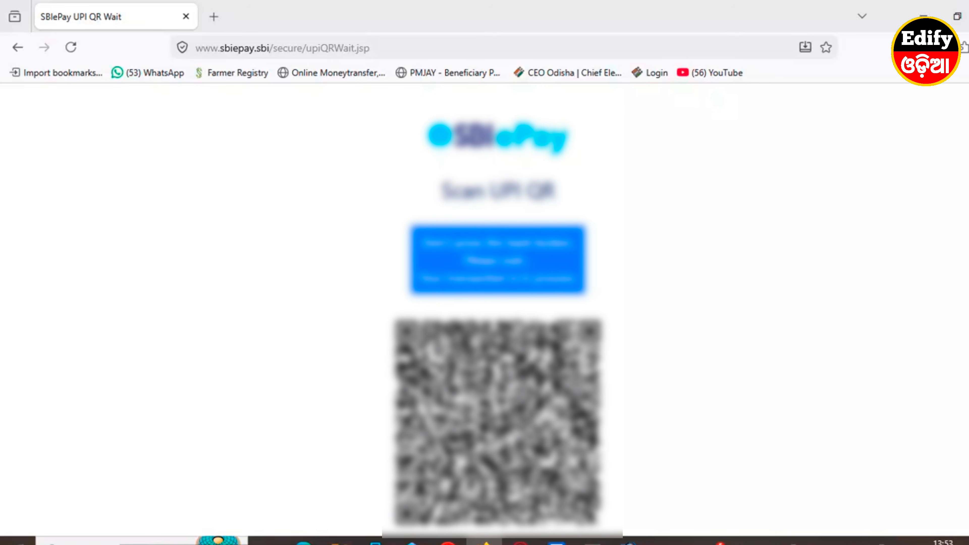